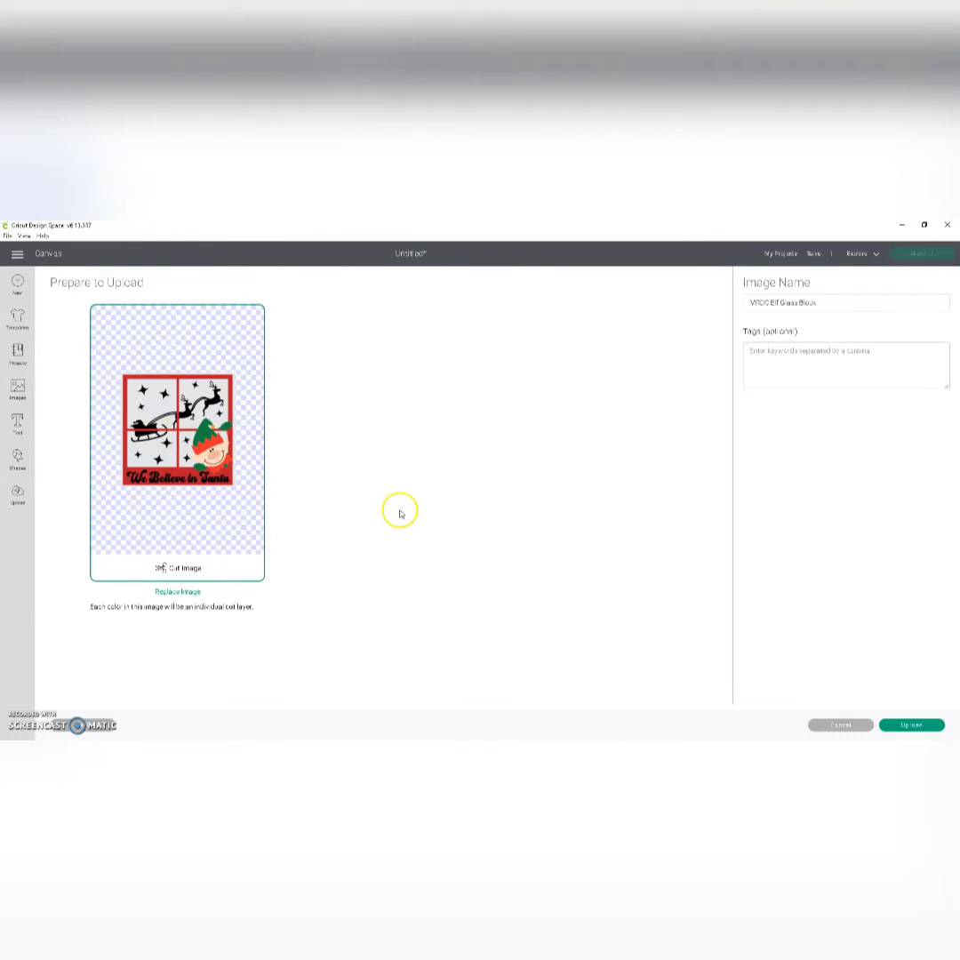
Step: Upload the elf glass block cut image, insert it on the canvas and hide its pale background layer
click(921, 725)
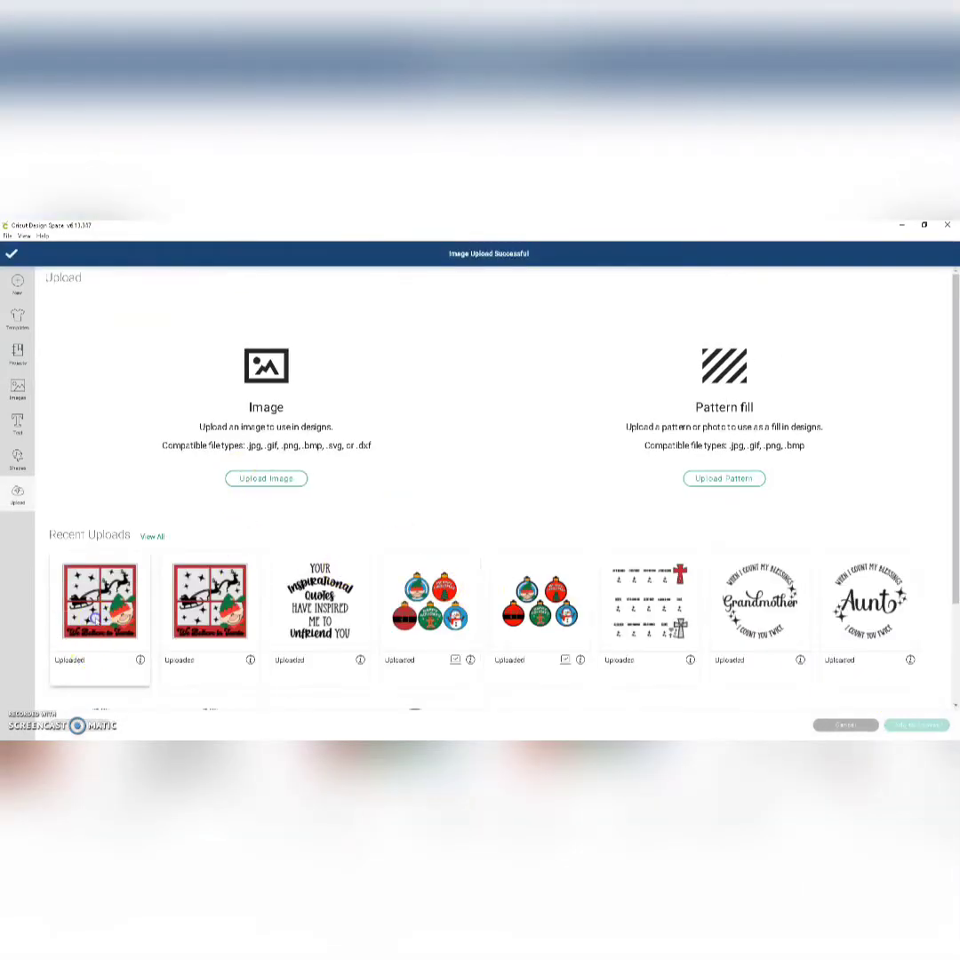
click(917, 725)
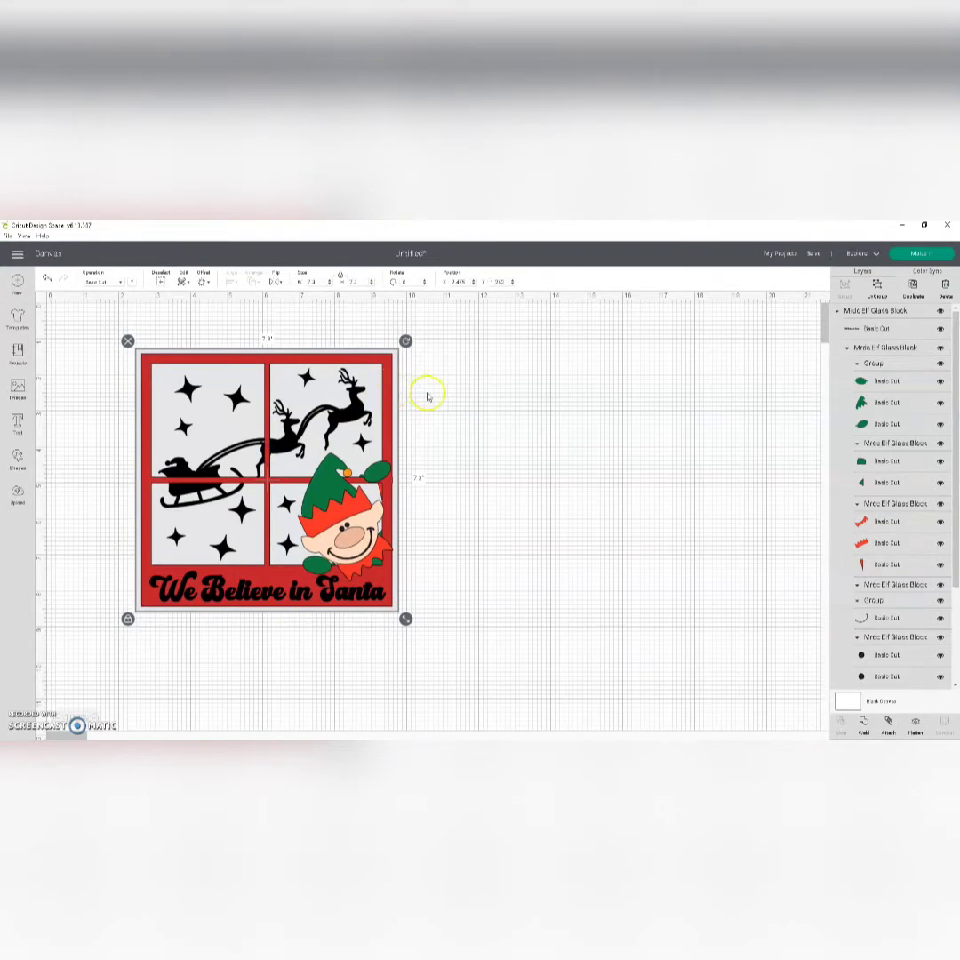
scroll(898, 658, down, 3)
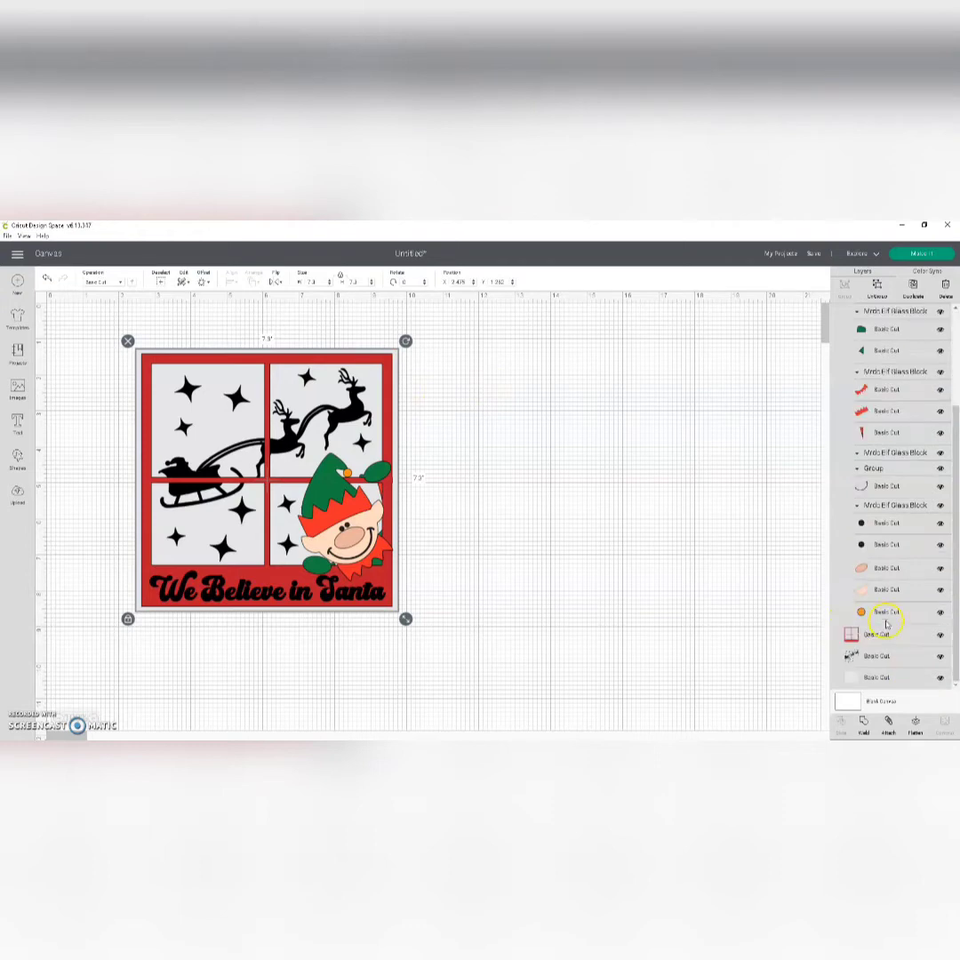
click(940, 680)
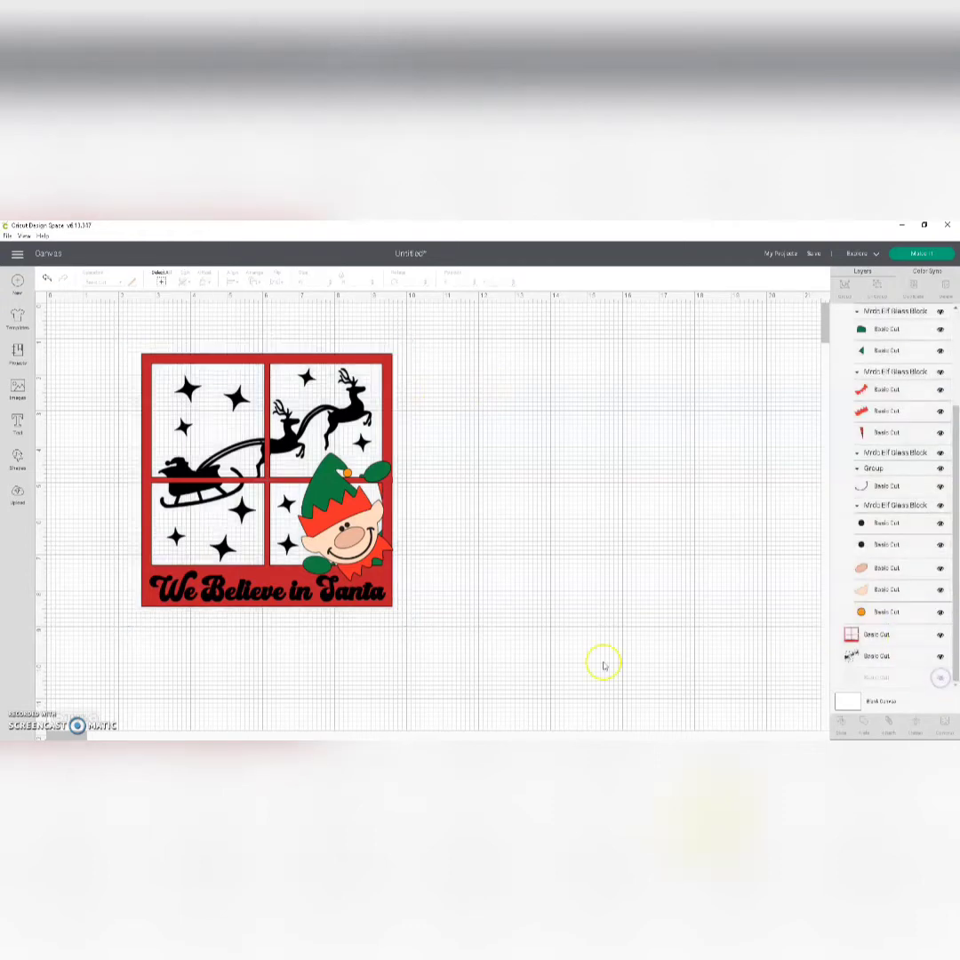
Step: Ungroup the window design, and ungroup the elf into its separate color groups
drag(371, 580, 370, 542)
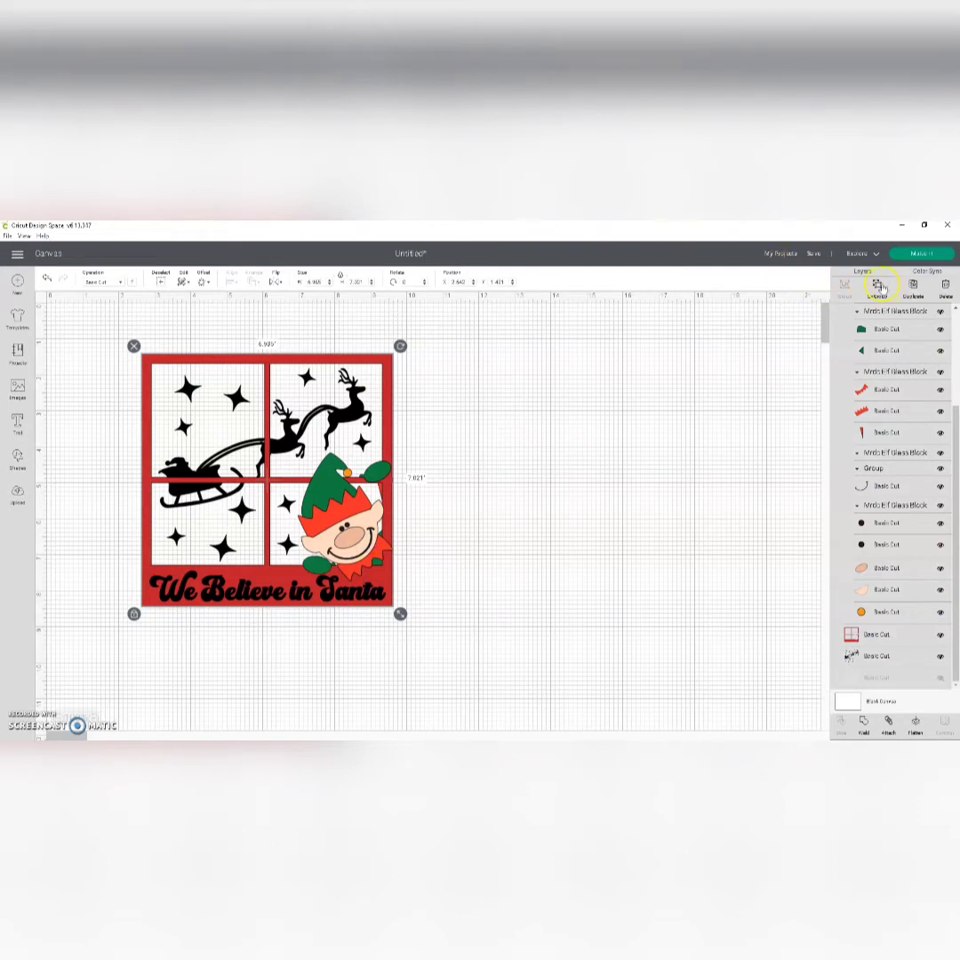
click(878, 285)
click(338, 479)
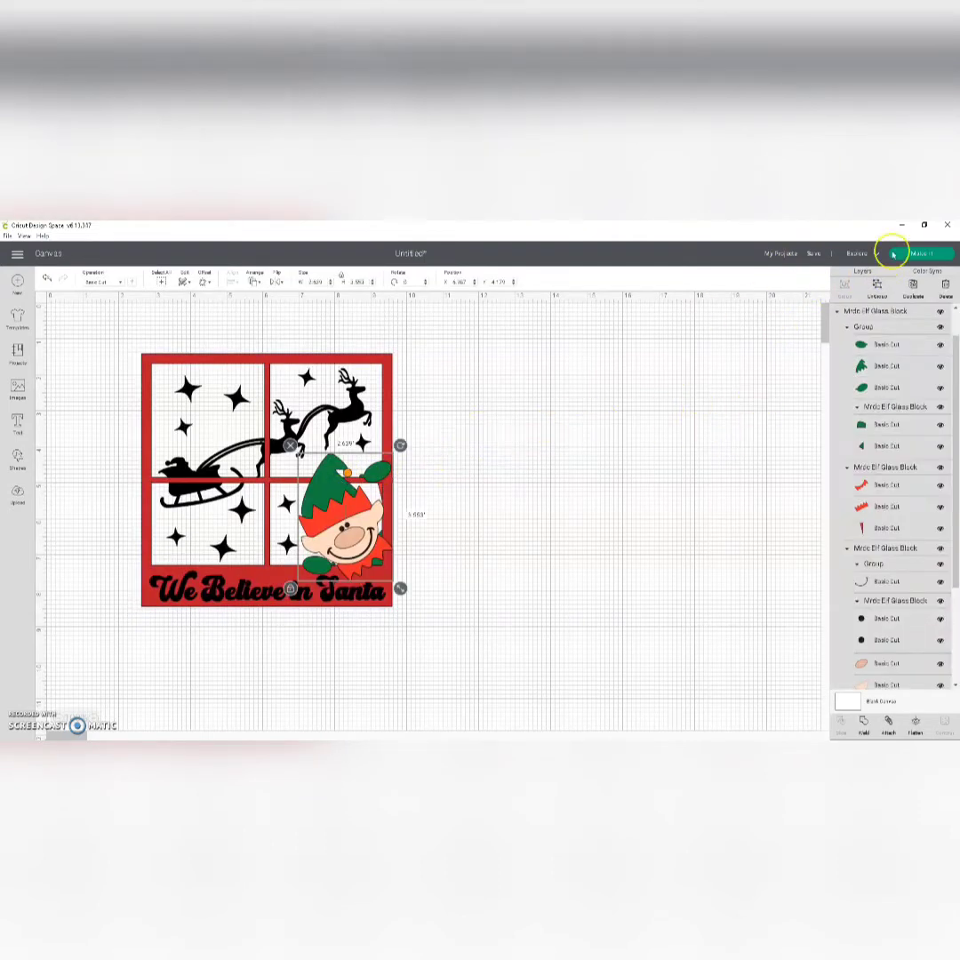
click(878, 287)
click(327, 426)
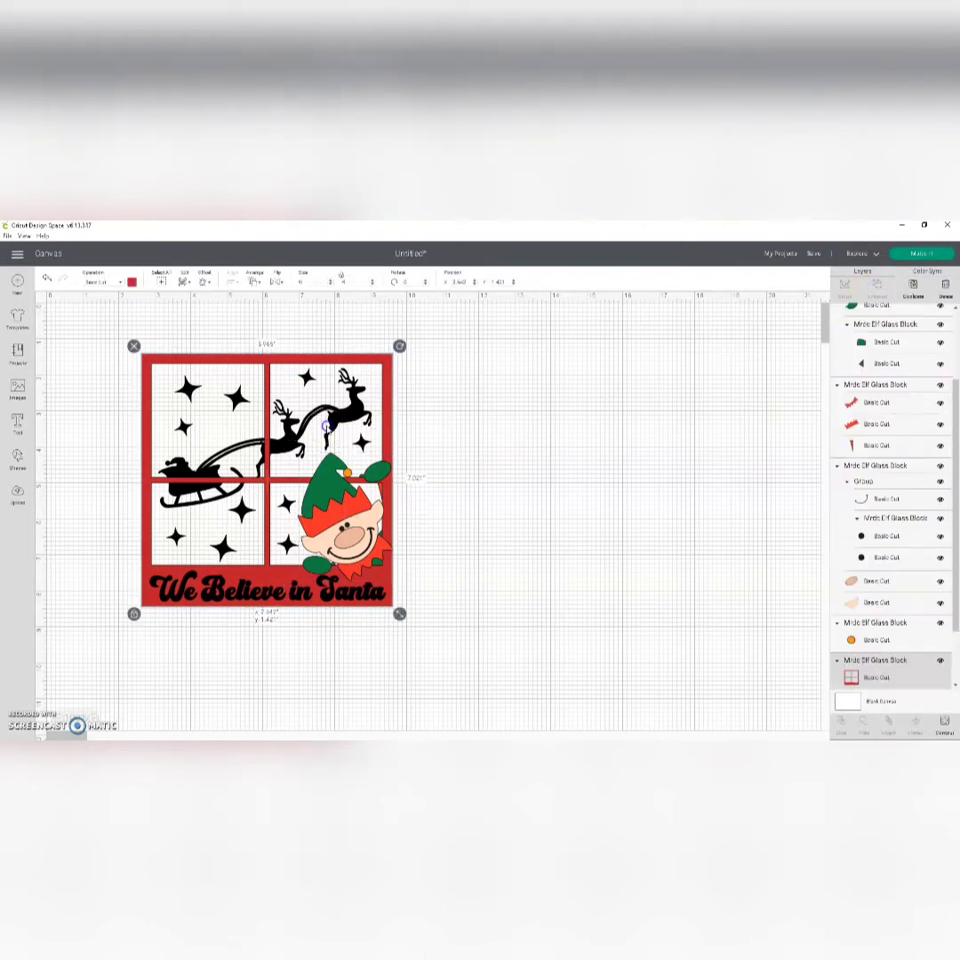
drag(553, 456, 193, 613)
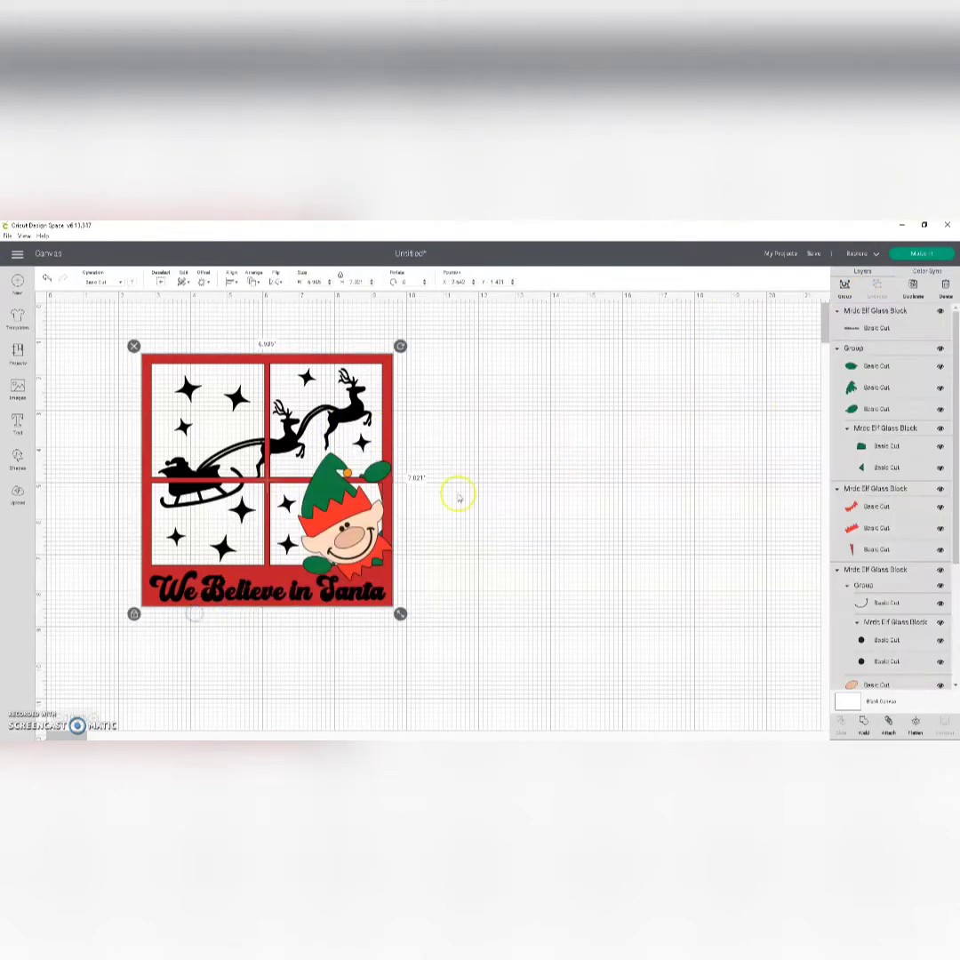
click(504, 480)
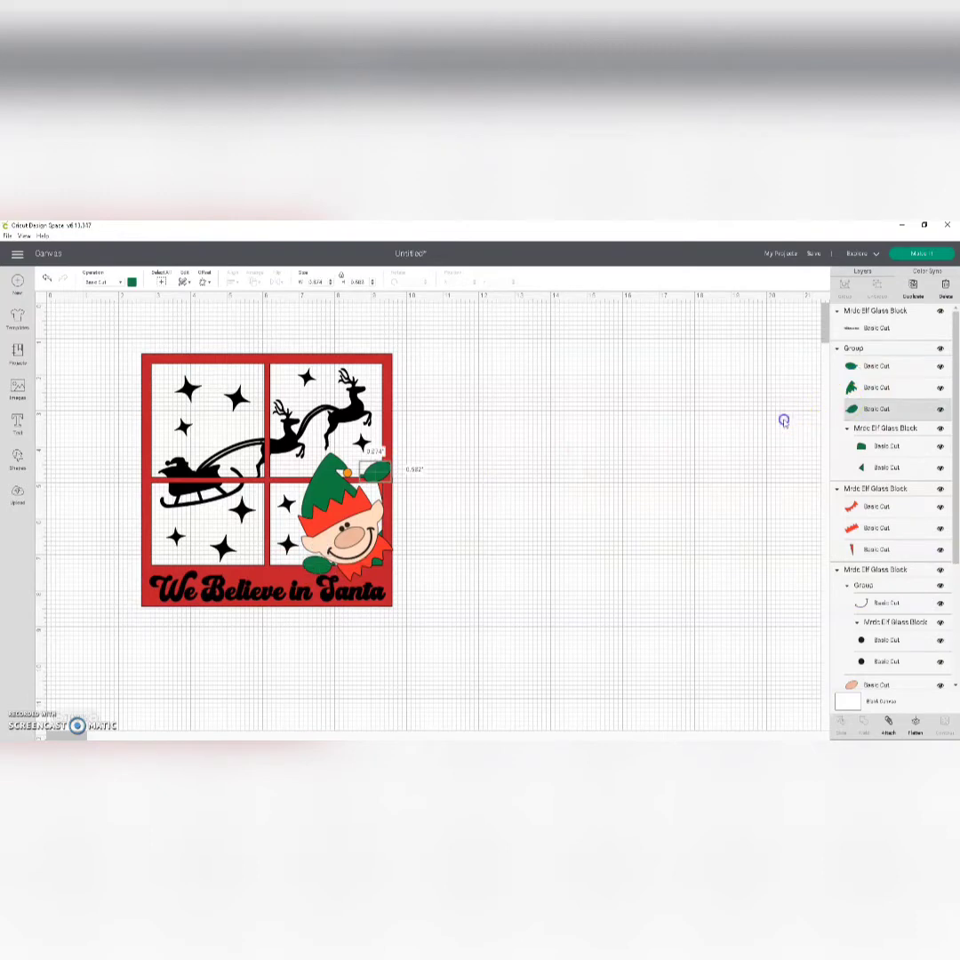
Step: Attach the elf's five green pieces together and move them onto the empty canvas beside the window
click(872, 363)
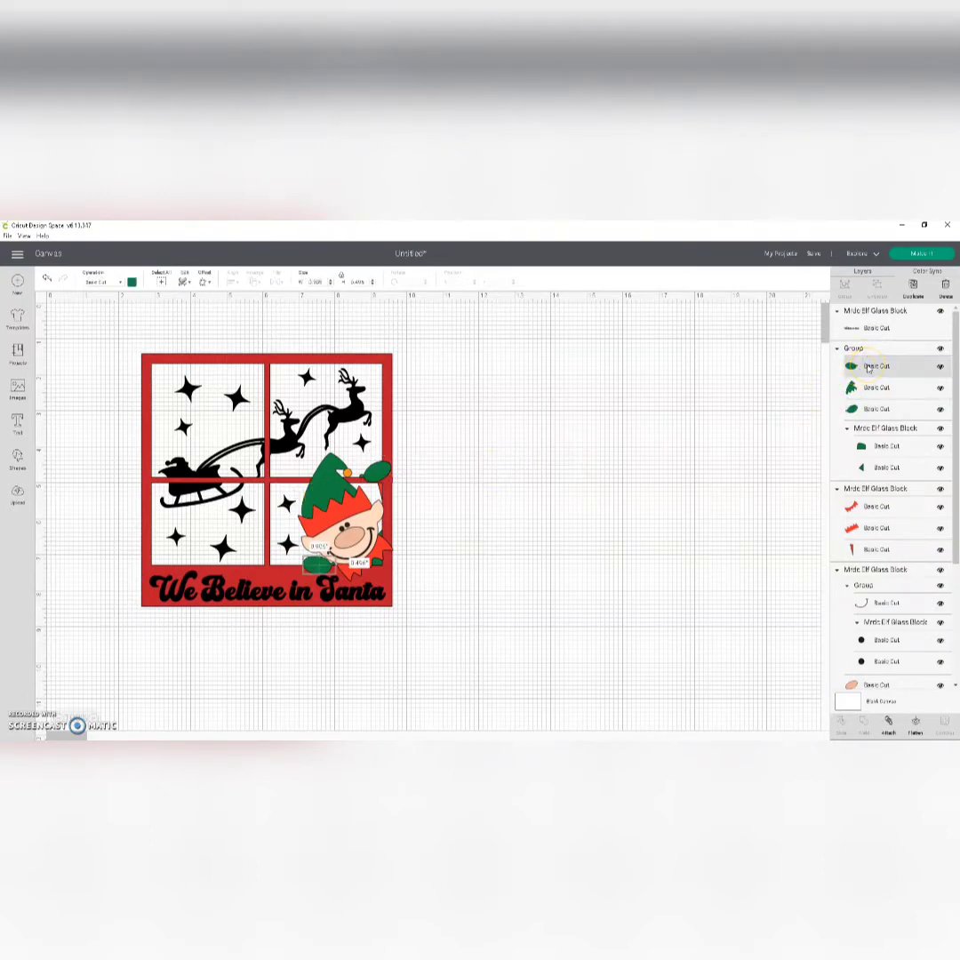
shift+click(869, 390)
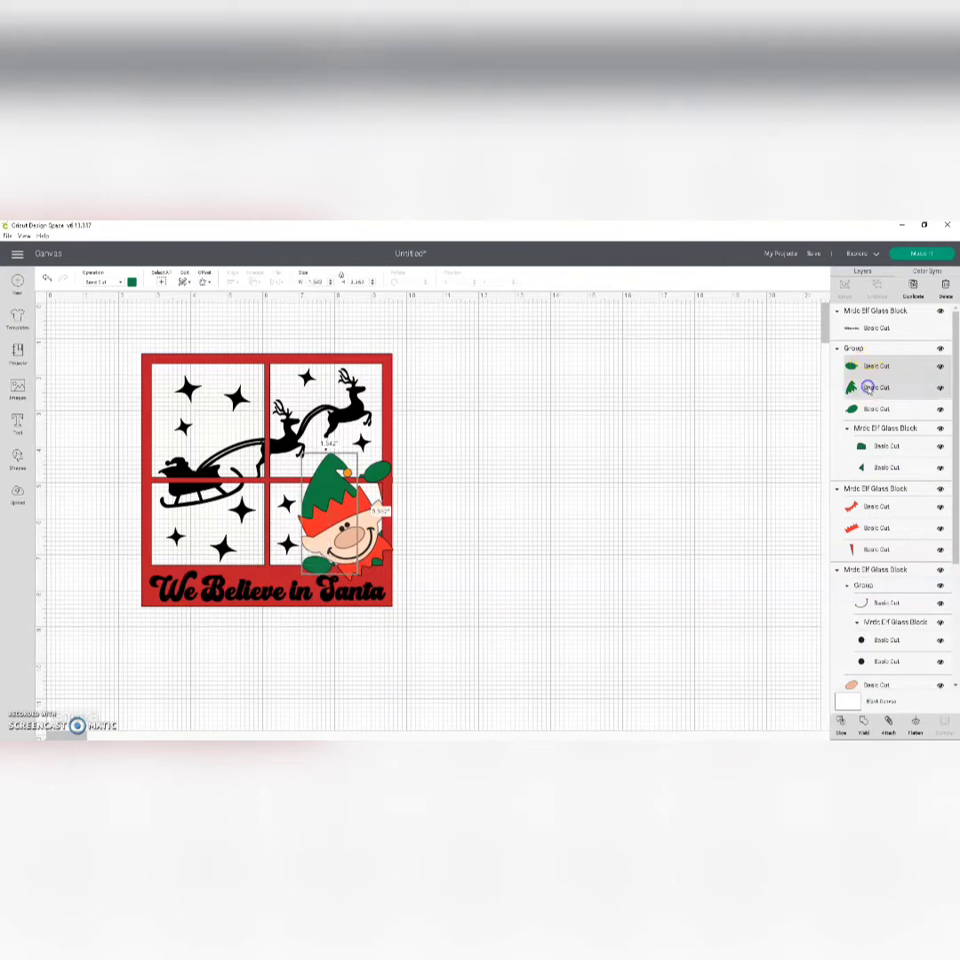
shift+click(856, 410)
shift+click(856, 445)
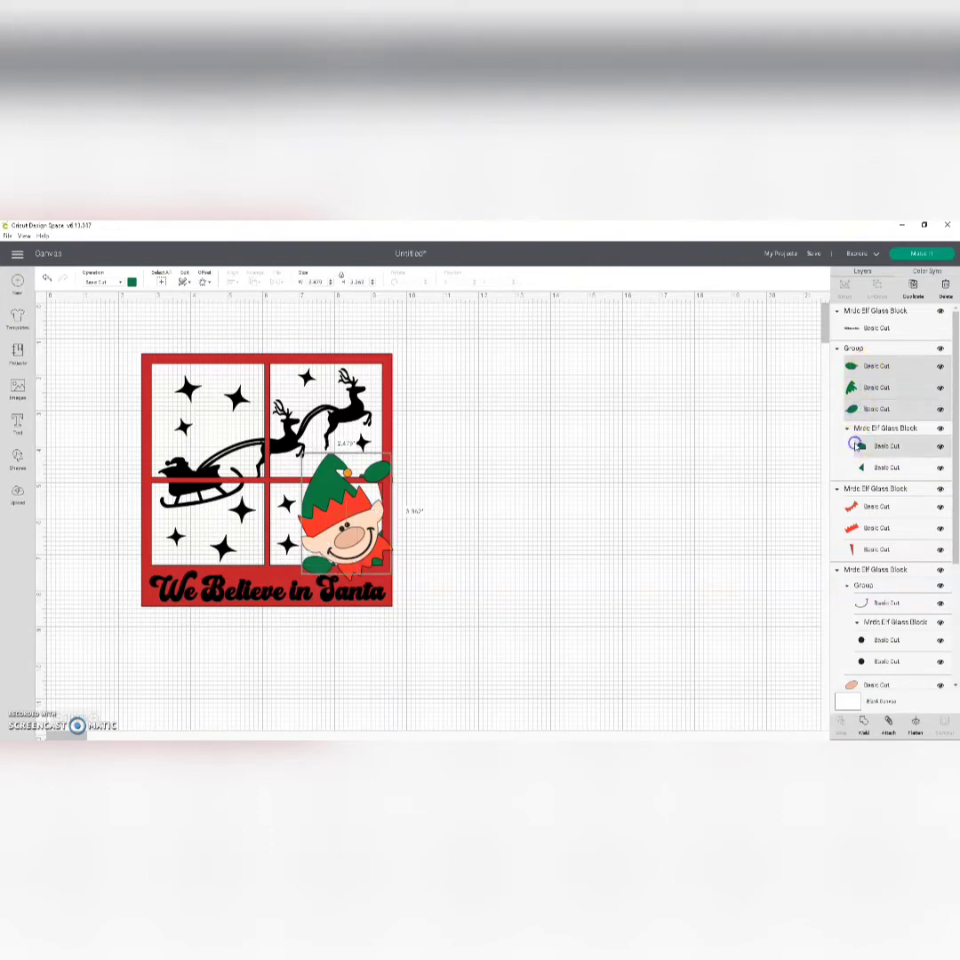
shift+click(858, 469)
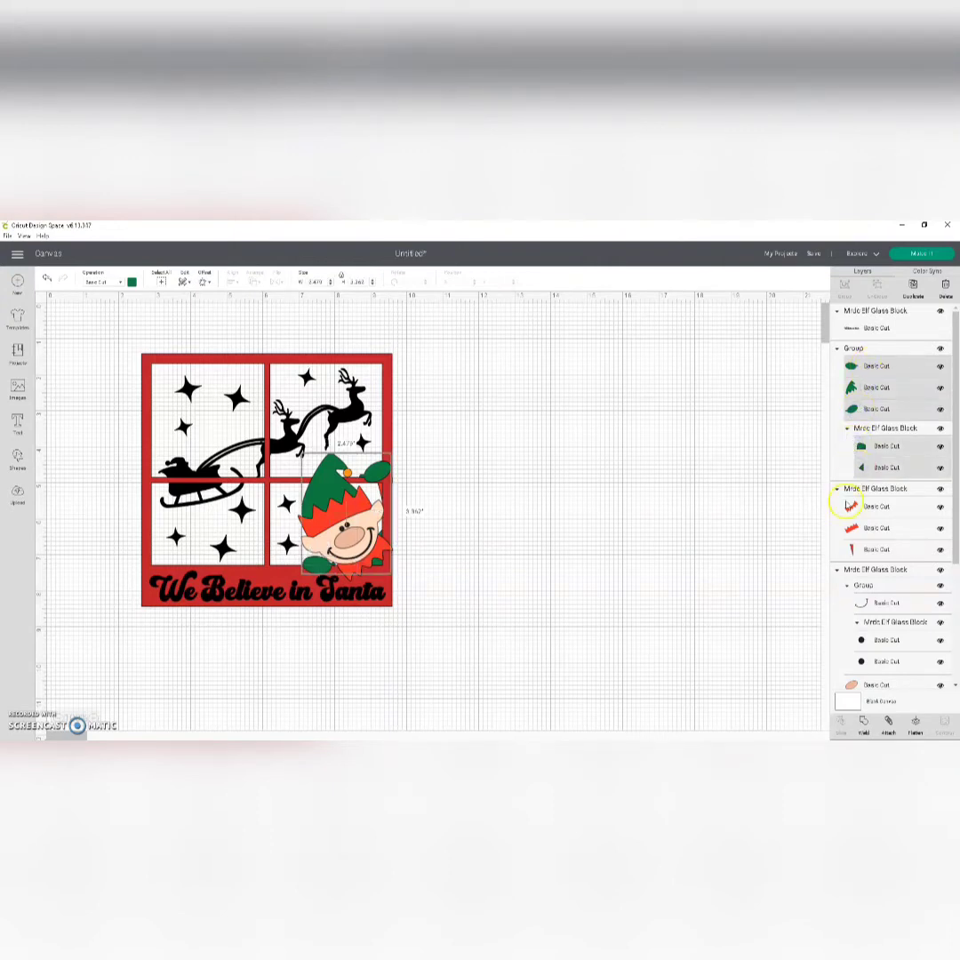
click(887, 726)
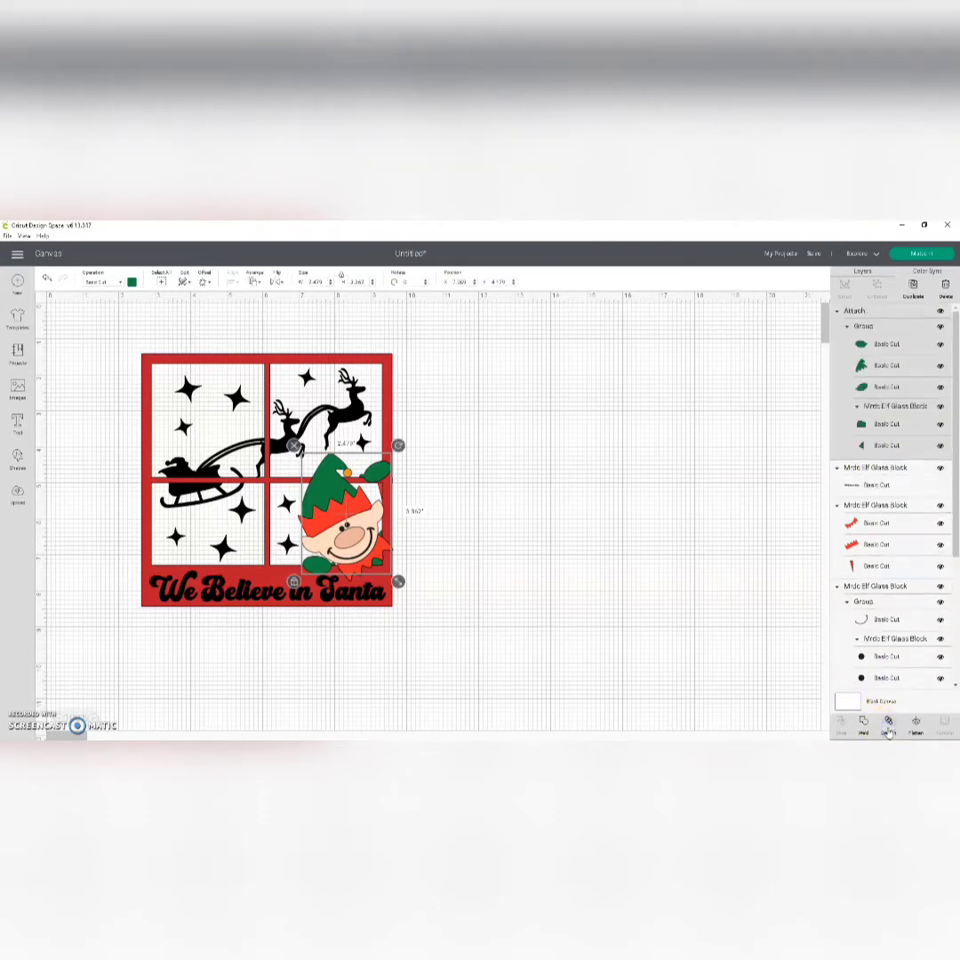
drag(385, 498, 573, 450)
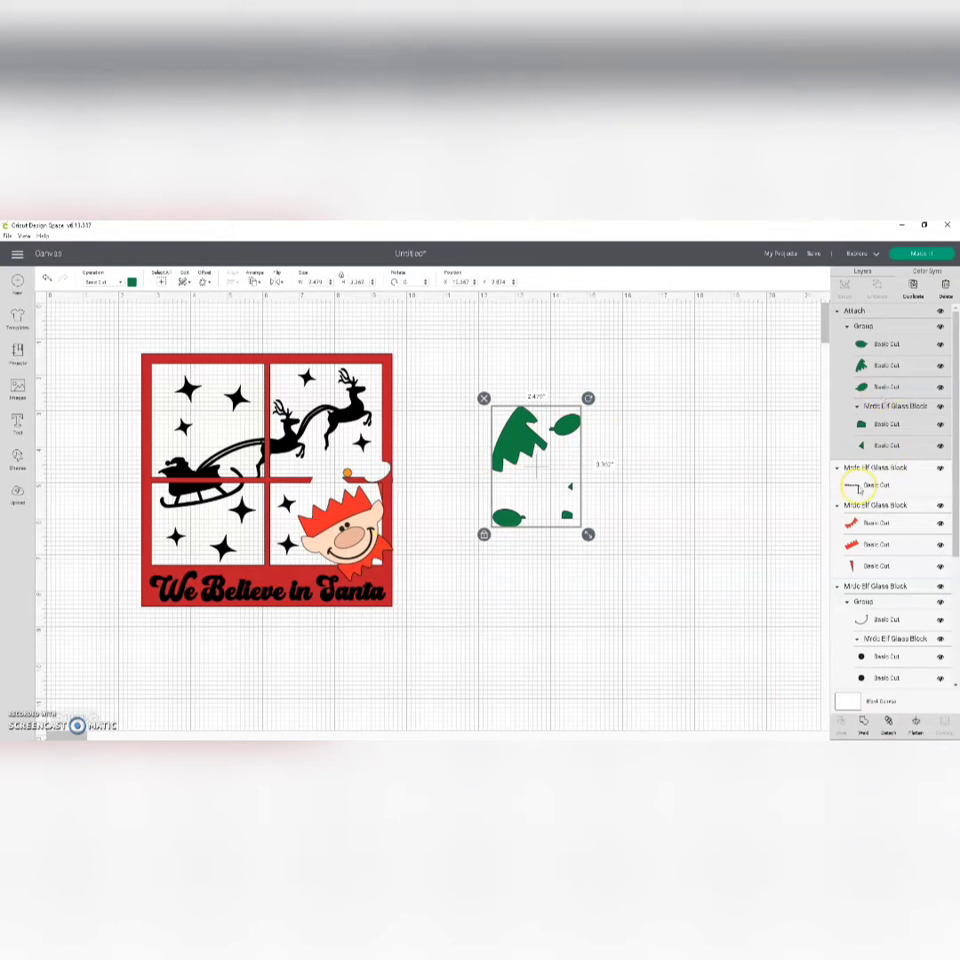
Step: Attach the elf's three orange-red pieces together and move them beside the green pieces
scroll(859, 489, down, 1)
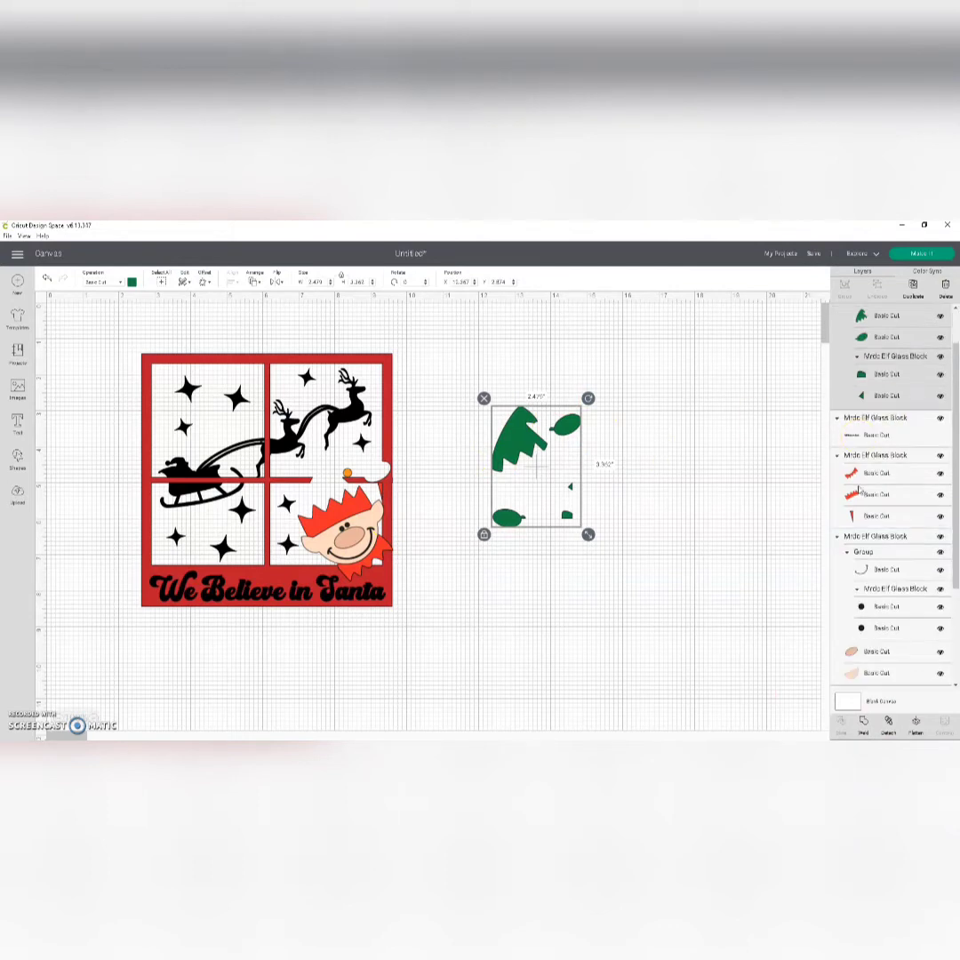
click(855, 476)
shift+click(851, 496)
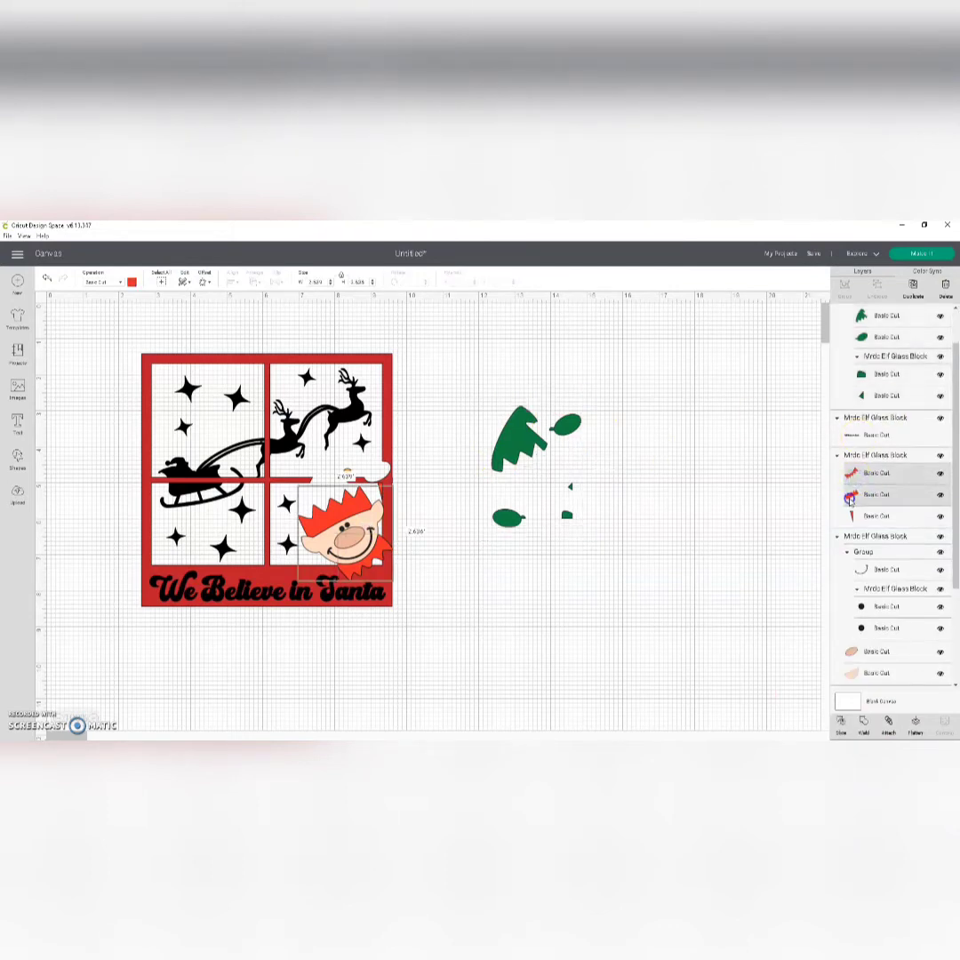
shift+click(851, 517)
click(888, 725)
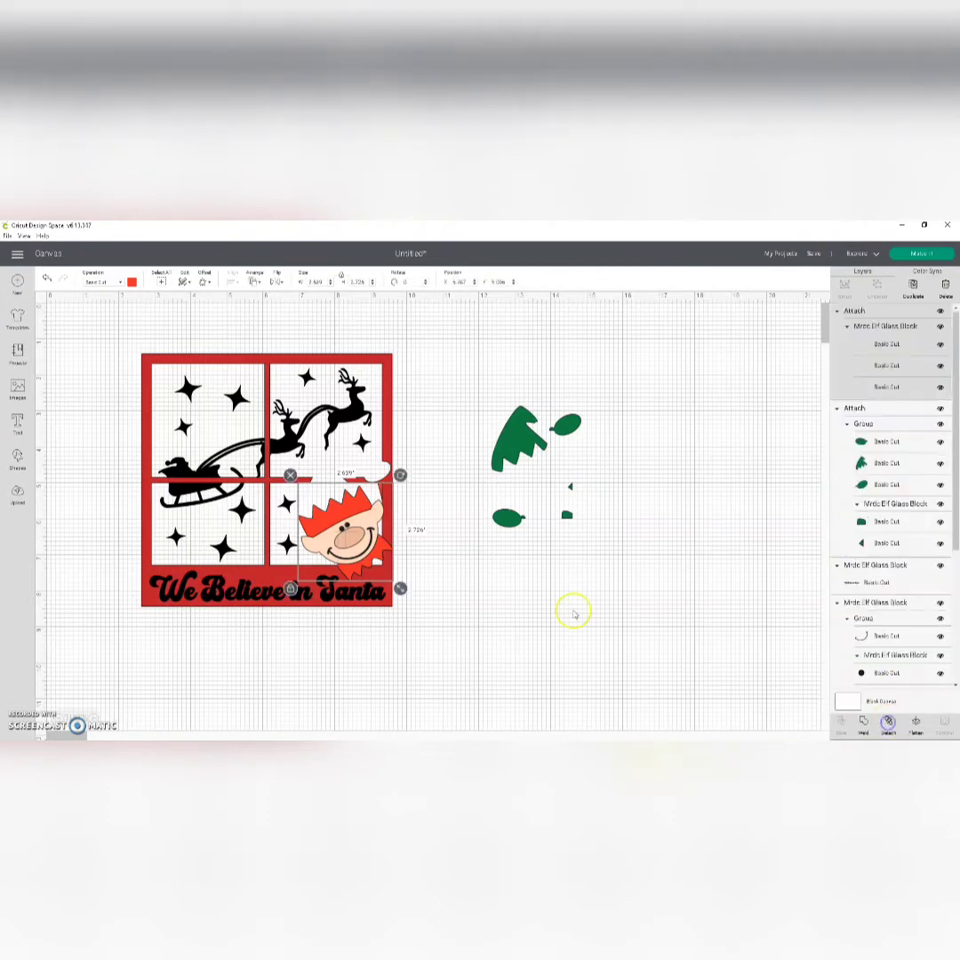
drag(355, 510, 644, 451)
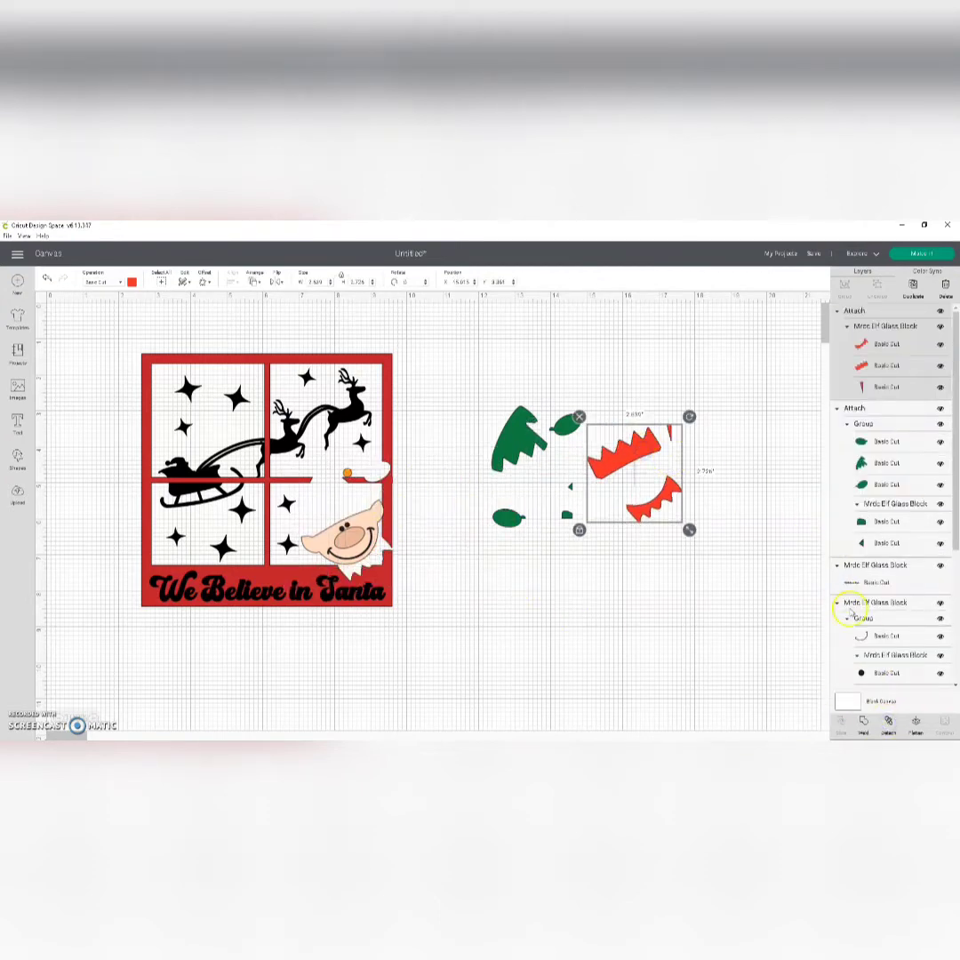
Step: Try to attach the elf's black smile and eyes while they are grouped with the face, and undo the attachment
click(861, 637)
scroll(861, 636, down, 1)
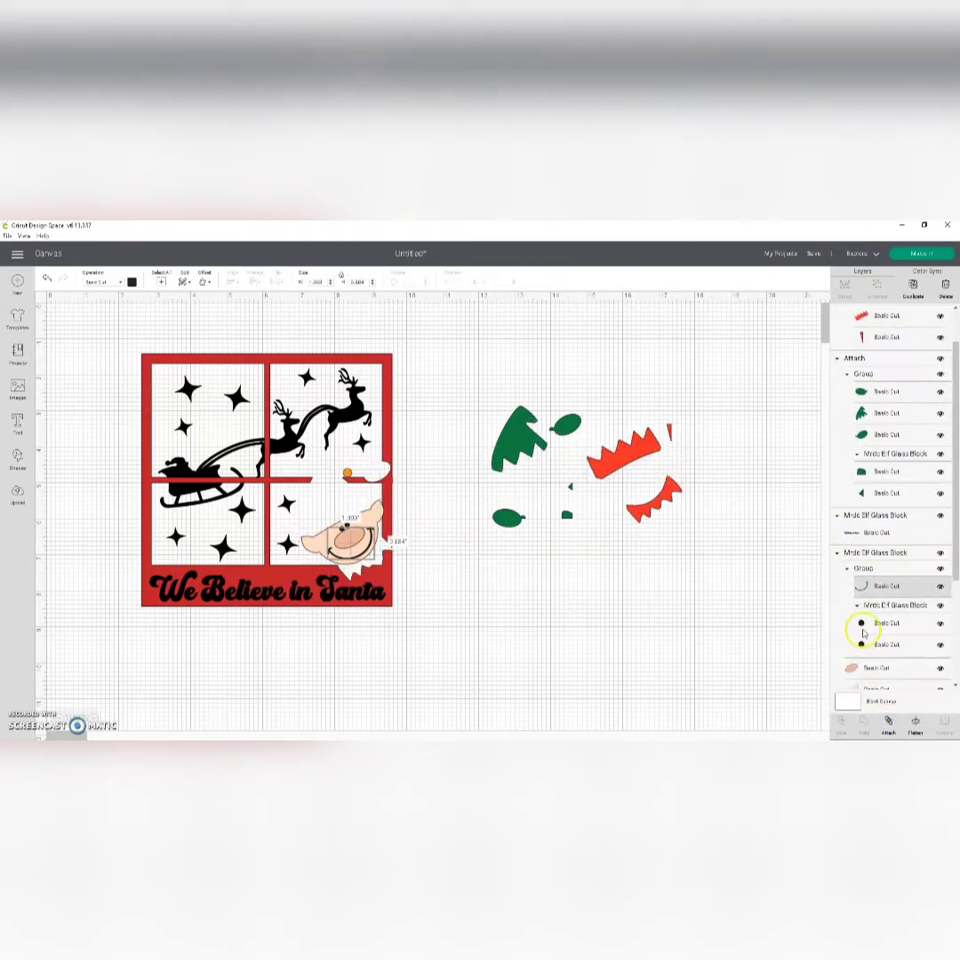
shift+click(859, 623)
shift+click(864, 645)
click(887, 723)
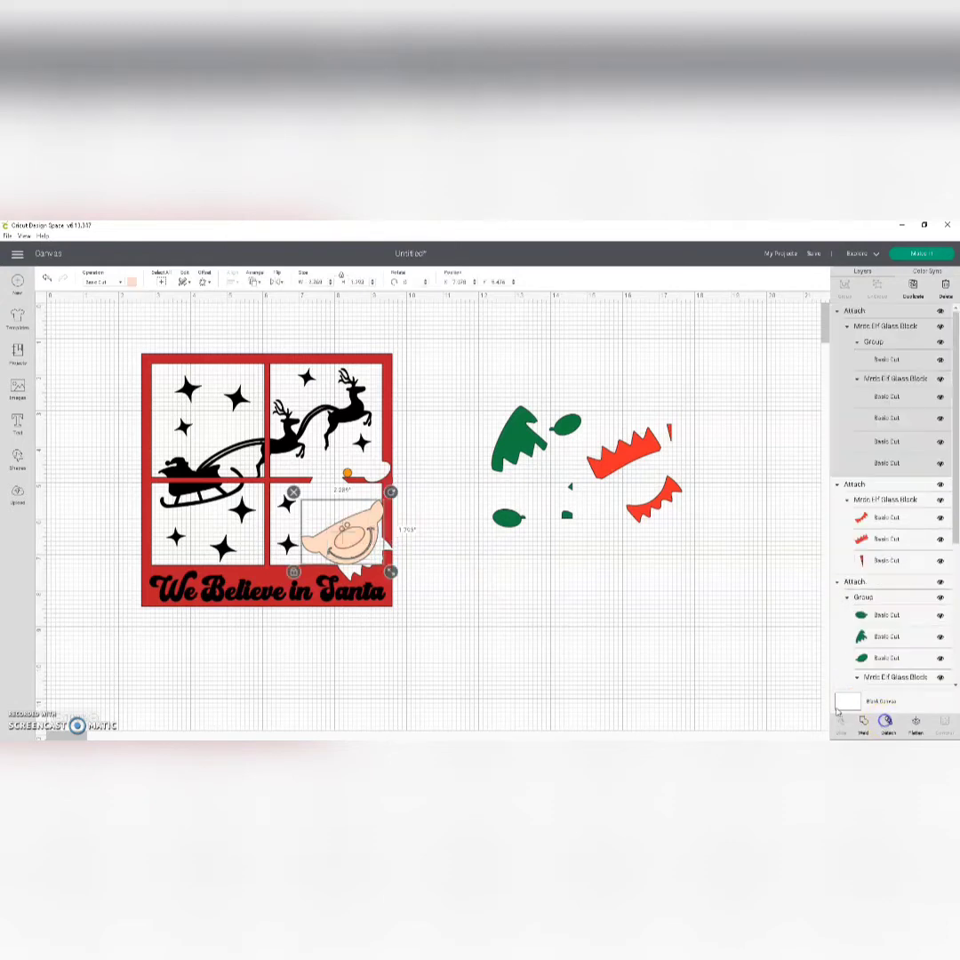
click(46, 278)
Step: Ungroup the elf's face so the black features separate from the nose and skin pieces
click(371, 519)
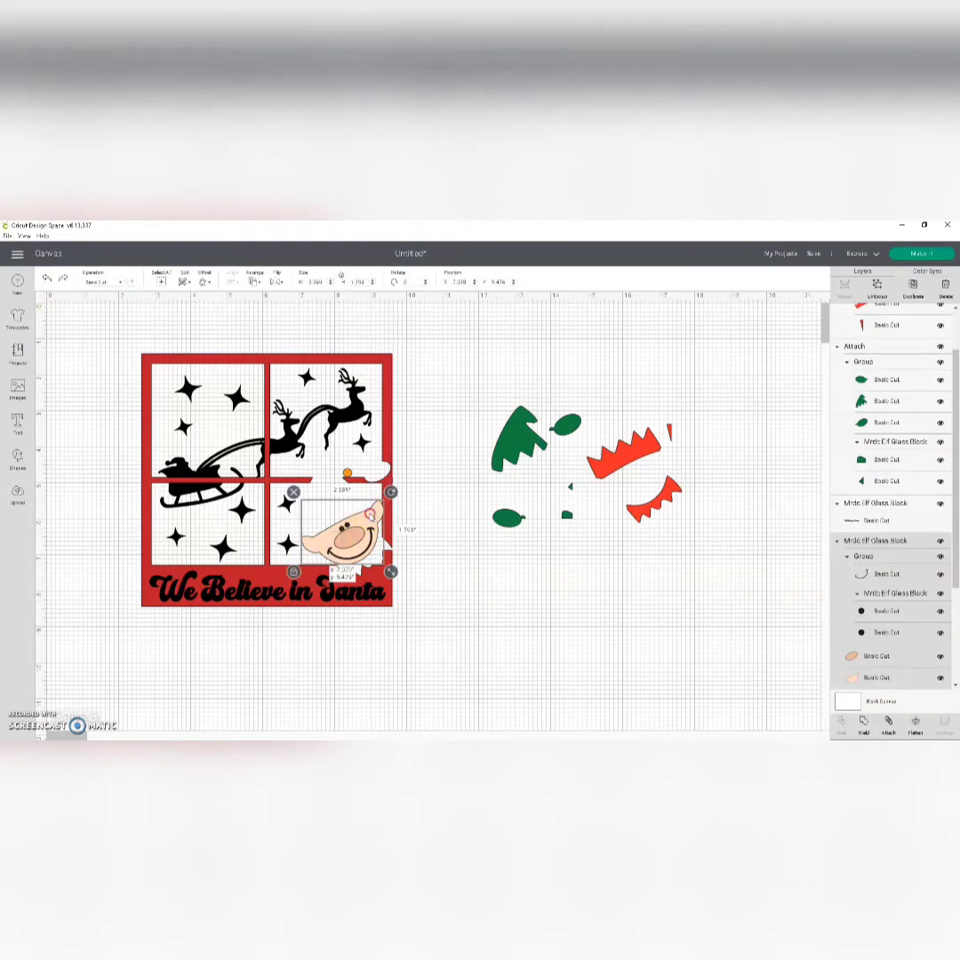
right_click(371, 517)
click(396, 409)
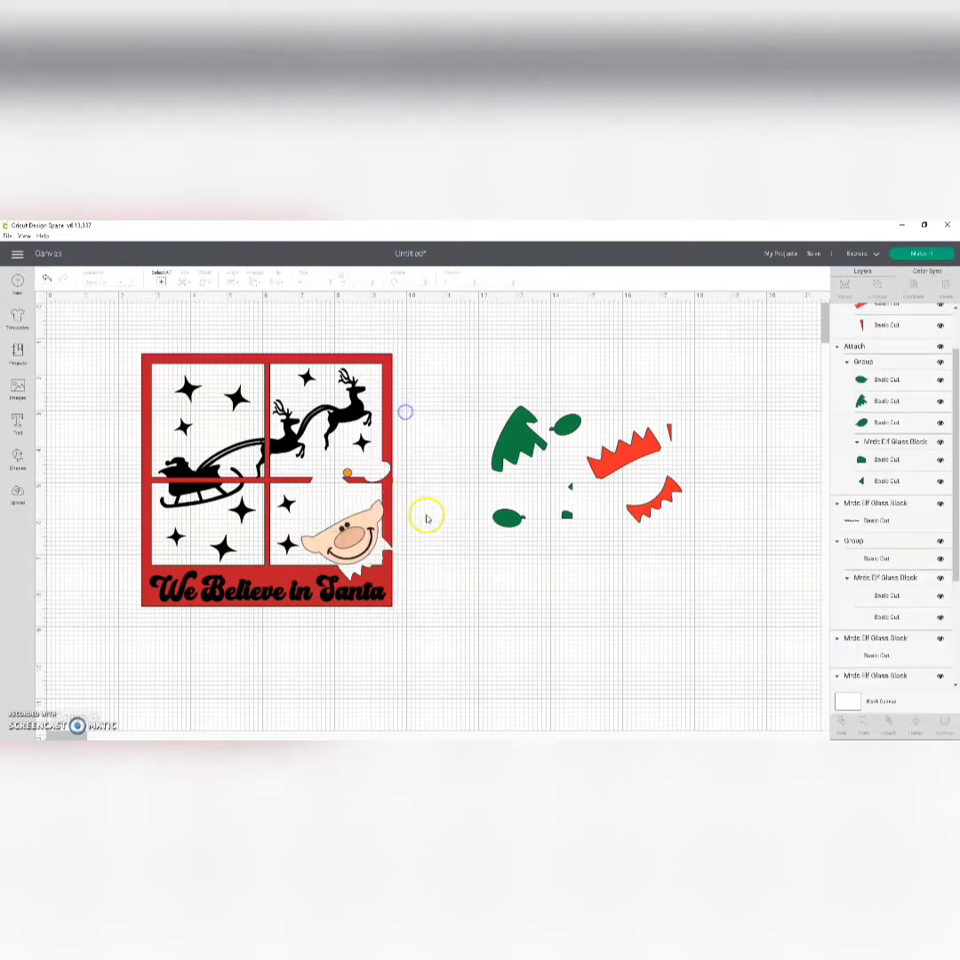
Step: Attach the elf's black smile and two eyes together and move them below the green pieces
click(875, 558)
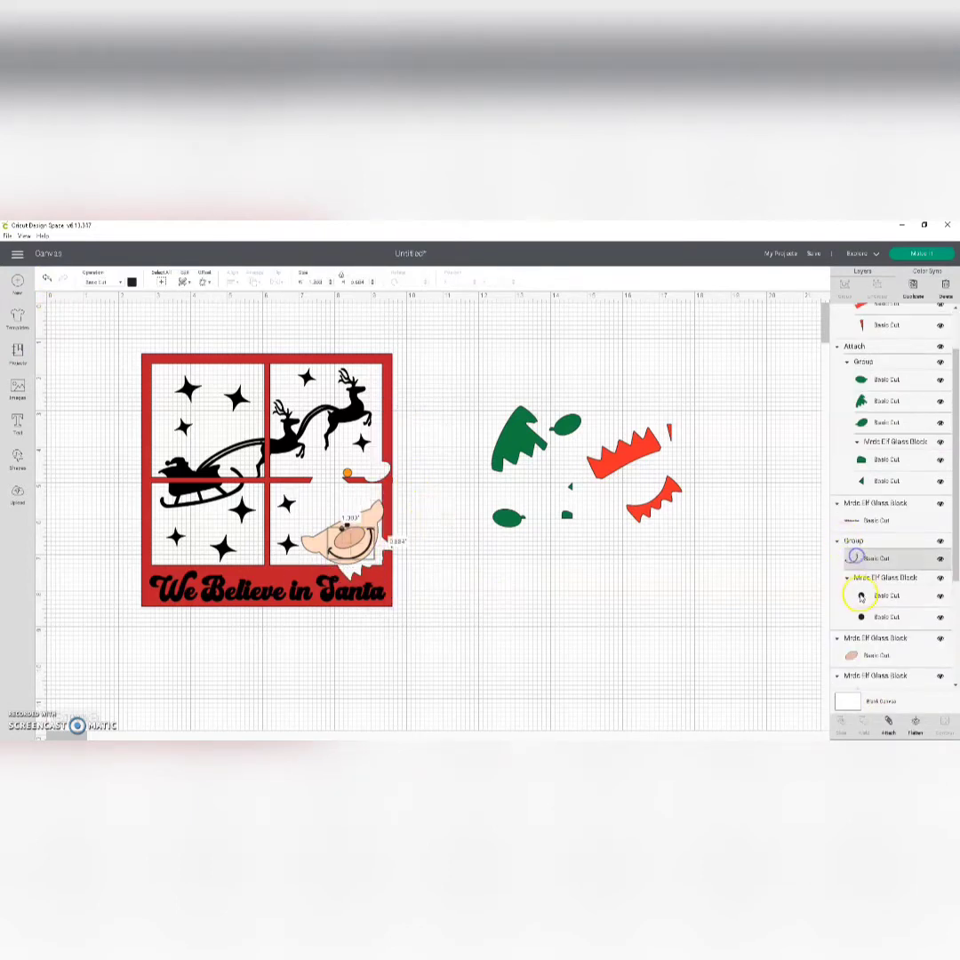
shift+click(860, 596)
shift+click(863, 616)
click(889, 727)
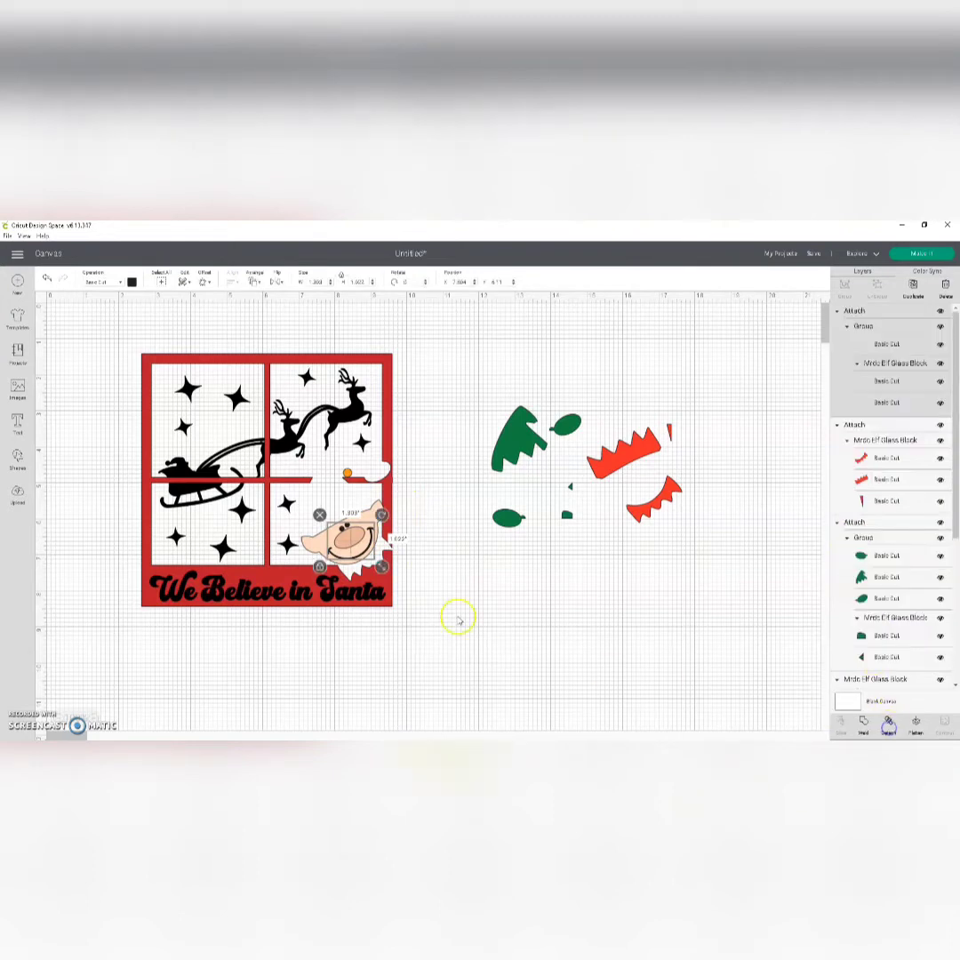
drag(360, 544, 594, 569)
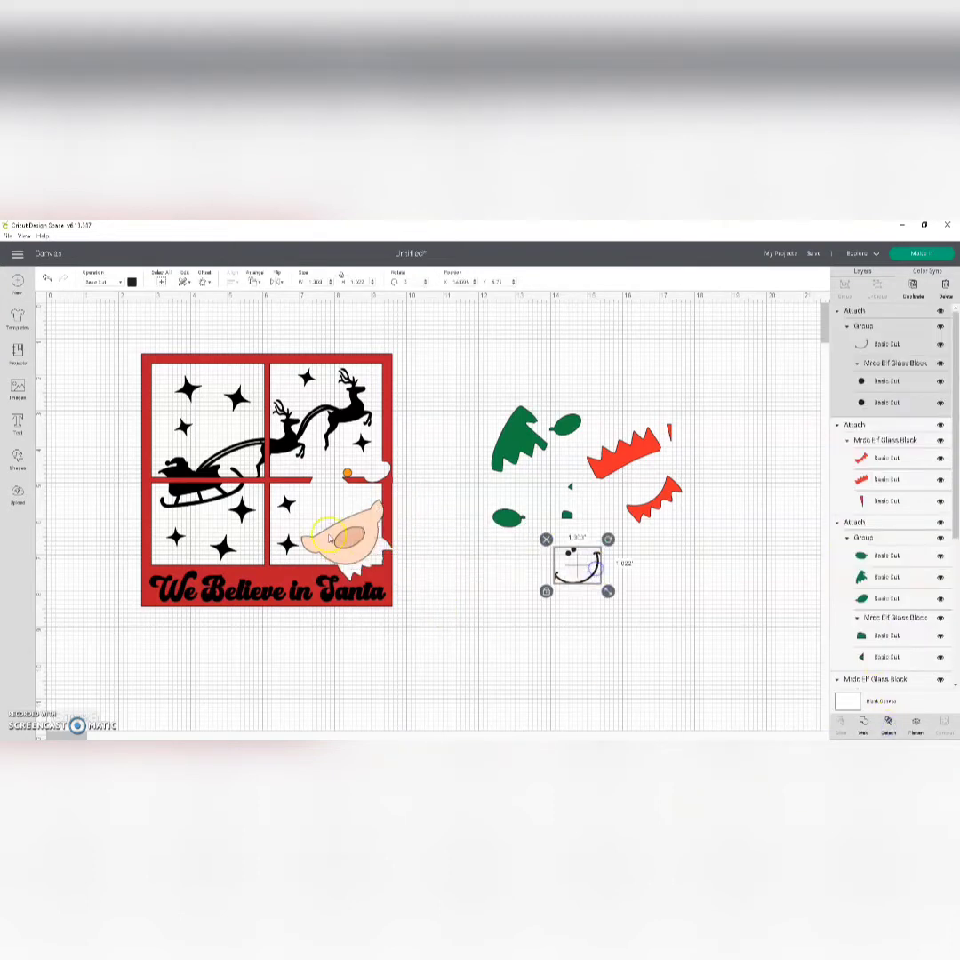
Step: Spread the elf's nose, face, orange bell, the red window frame and the "We Believe in Santa" text apart on the canvas
drag(349, 537, 478, 531)
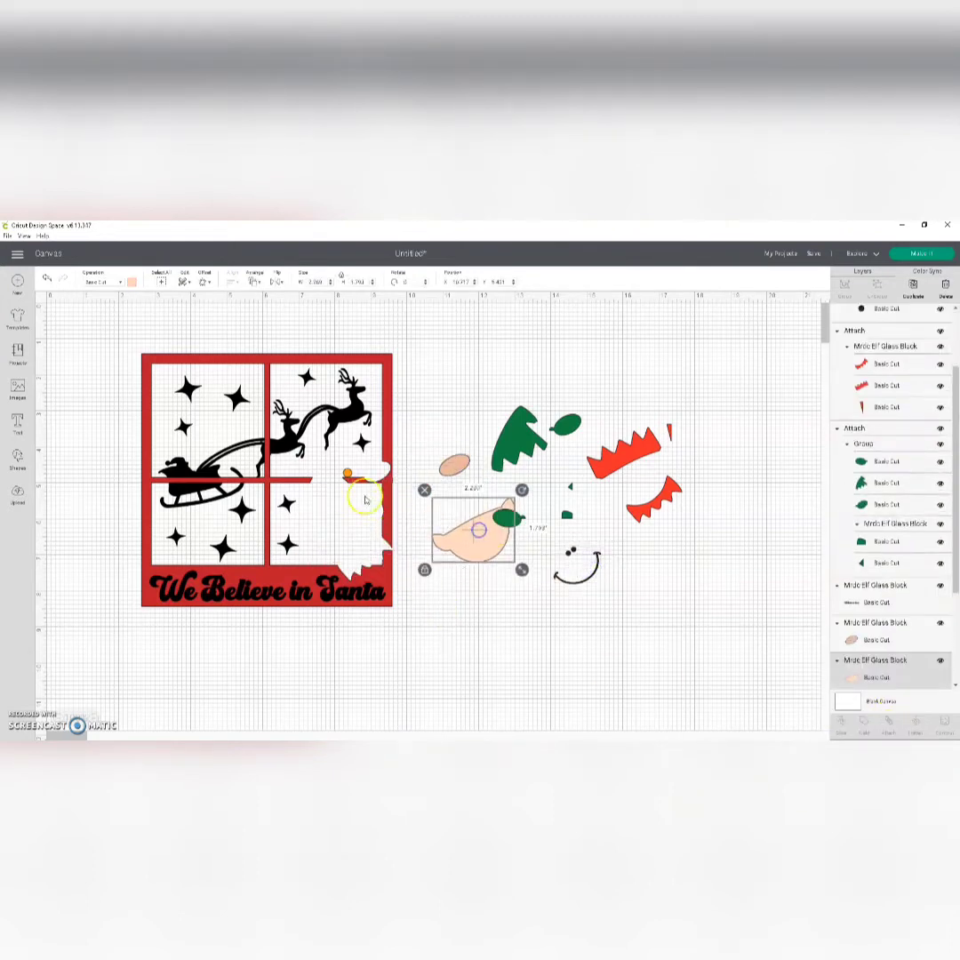
drag(348, 473, 463, 409)
drag(339, 444, 680, 557)
drag(262, 591, 257, 624)
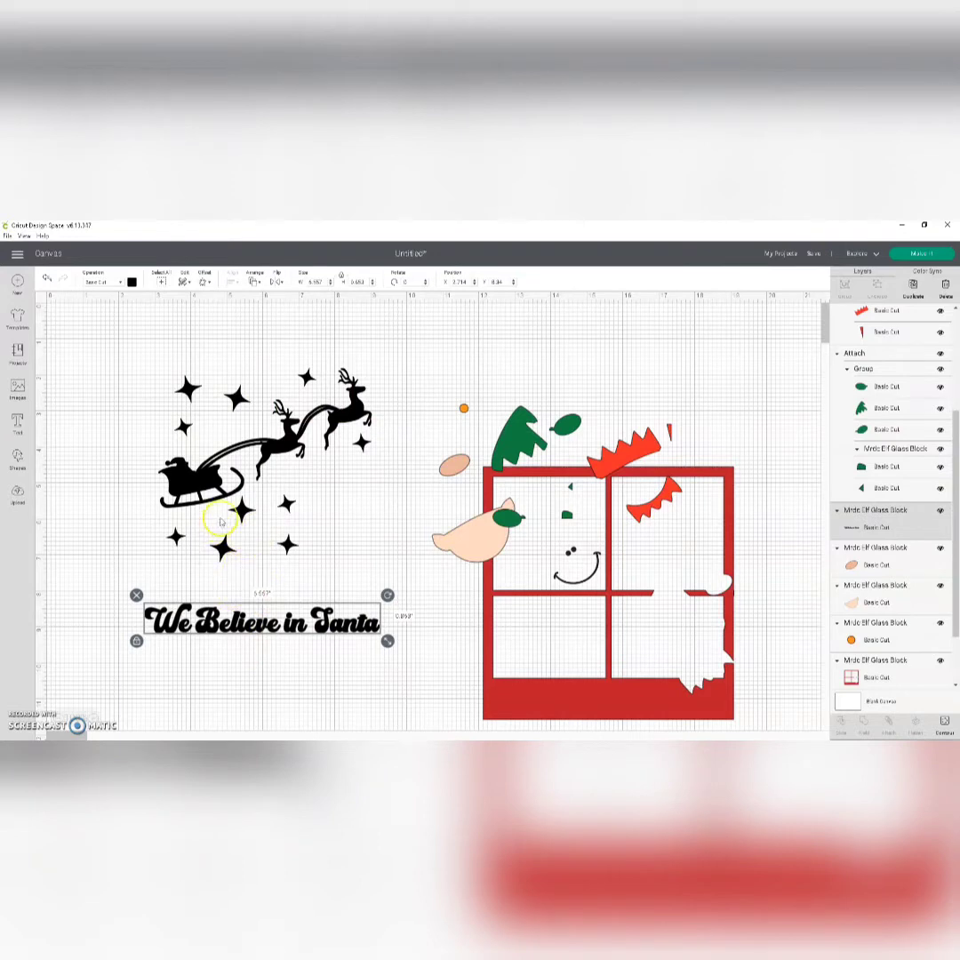
Step: Move the black sleigh and stars artwork farther above the text and flip it horizontally
mouse_move(221, 523)
mouse_down()
mouse_move(232, 497)
mouse_move(219, 490)
mouse_up()
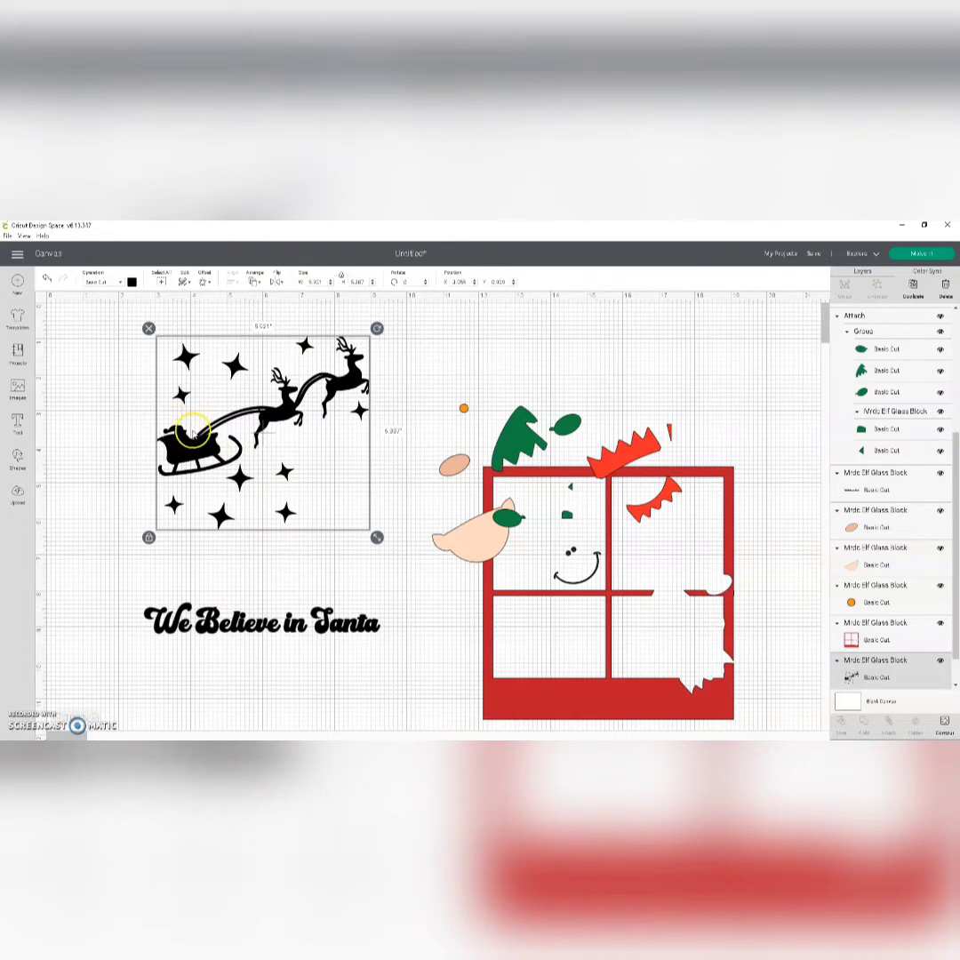
click(276, 280)
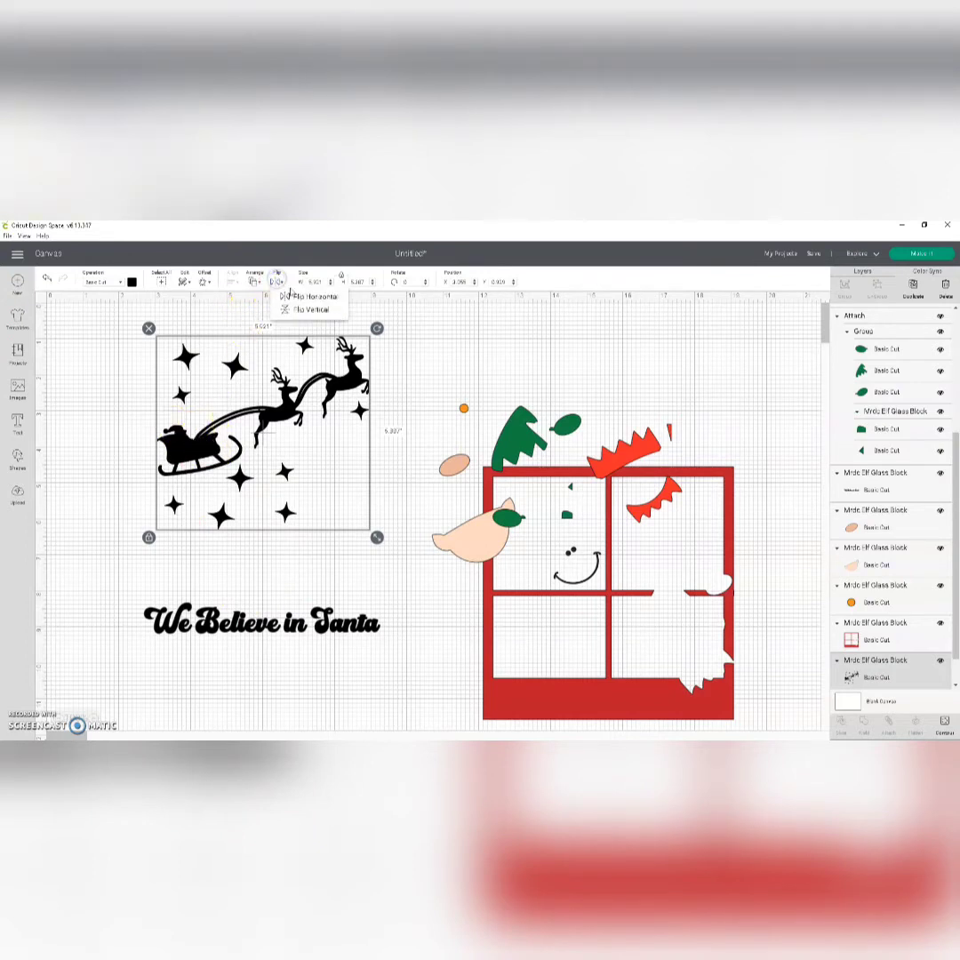
click(307, 296)
drag(268, 343, 247, 337)
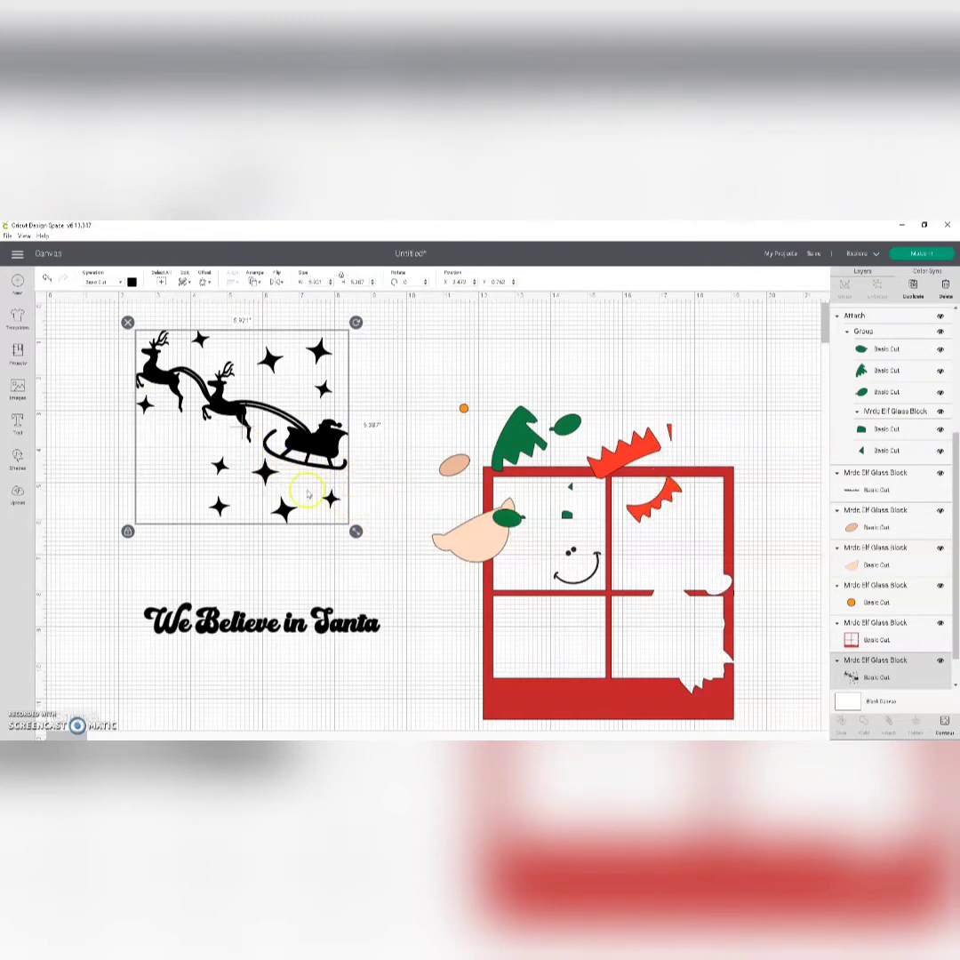
Step: Shift the elf's face, the sleigh artwork, and the green and orange-red pieces slightly apart, and clear the selection
drag(458, 513, 419, 513)
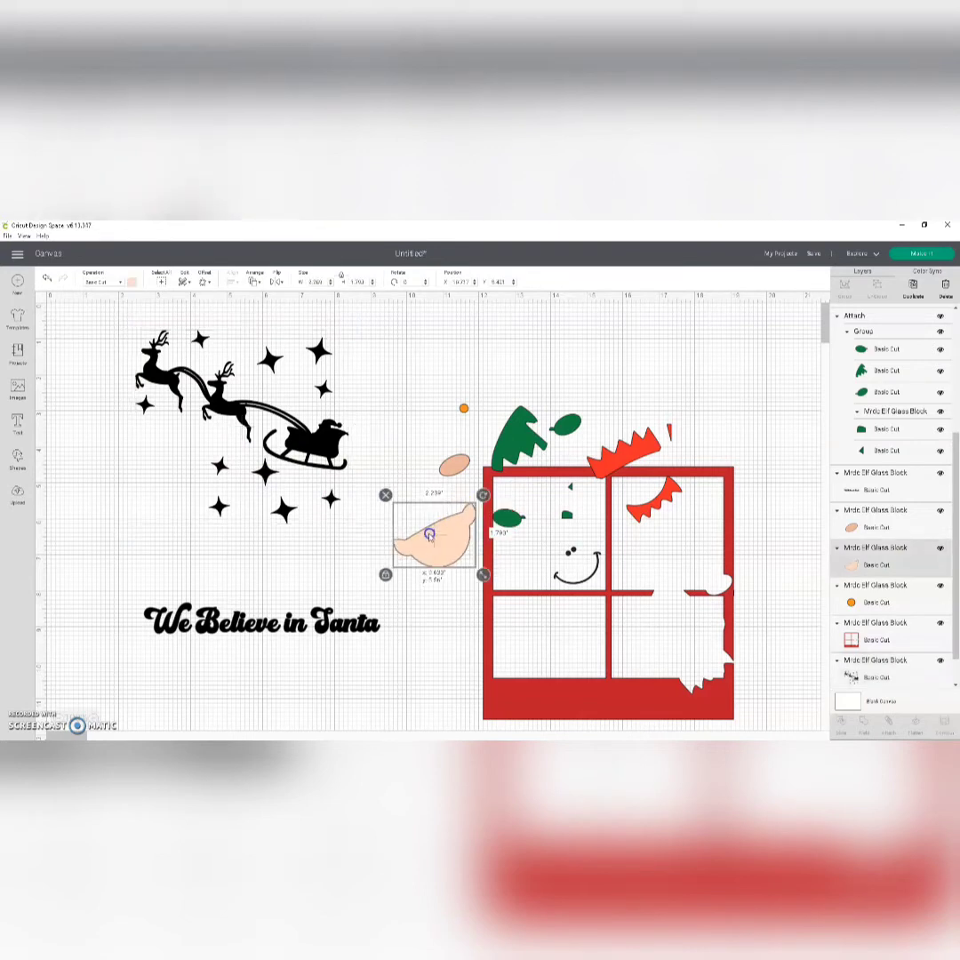
drag(260, 393, 253, 393)
drag(509, 460, 505, 443)
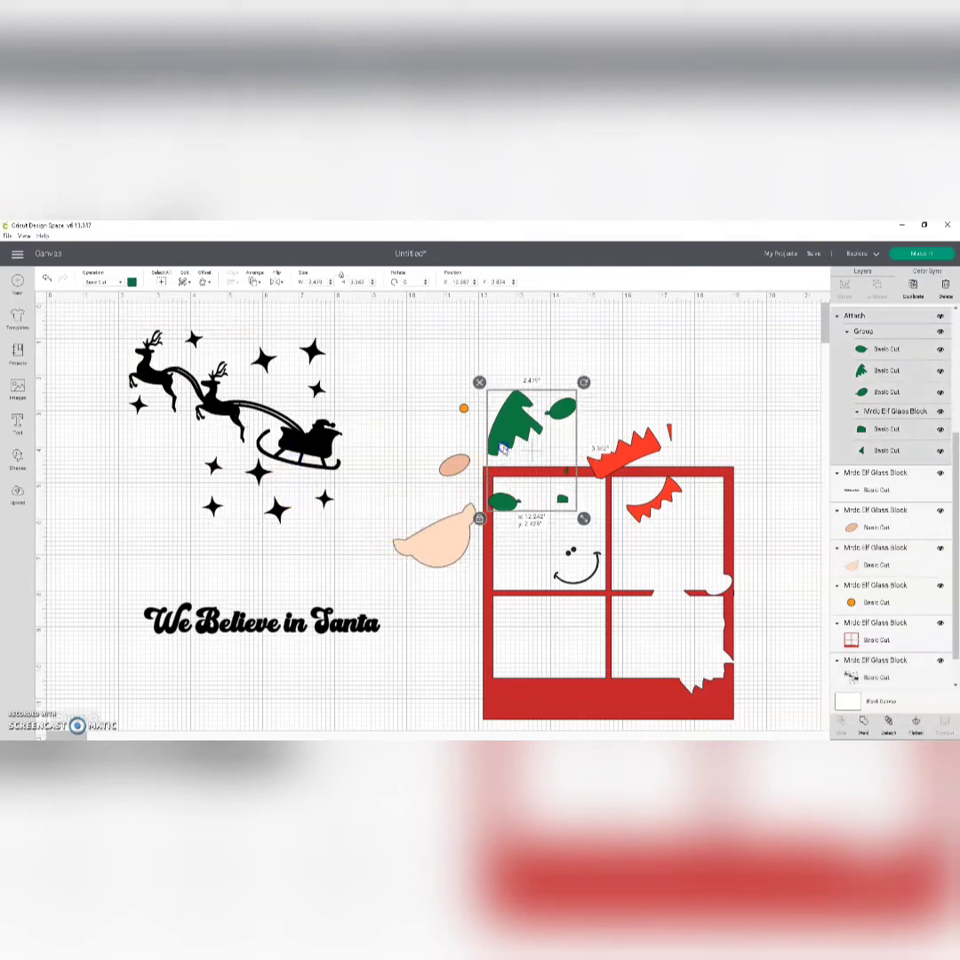
drag(624, 452, 628, 440)
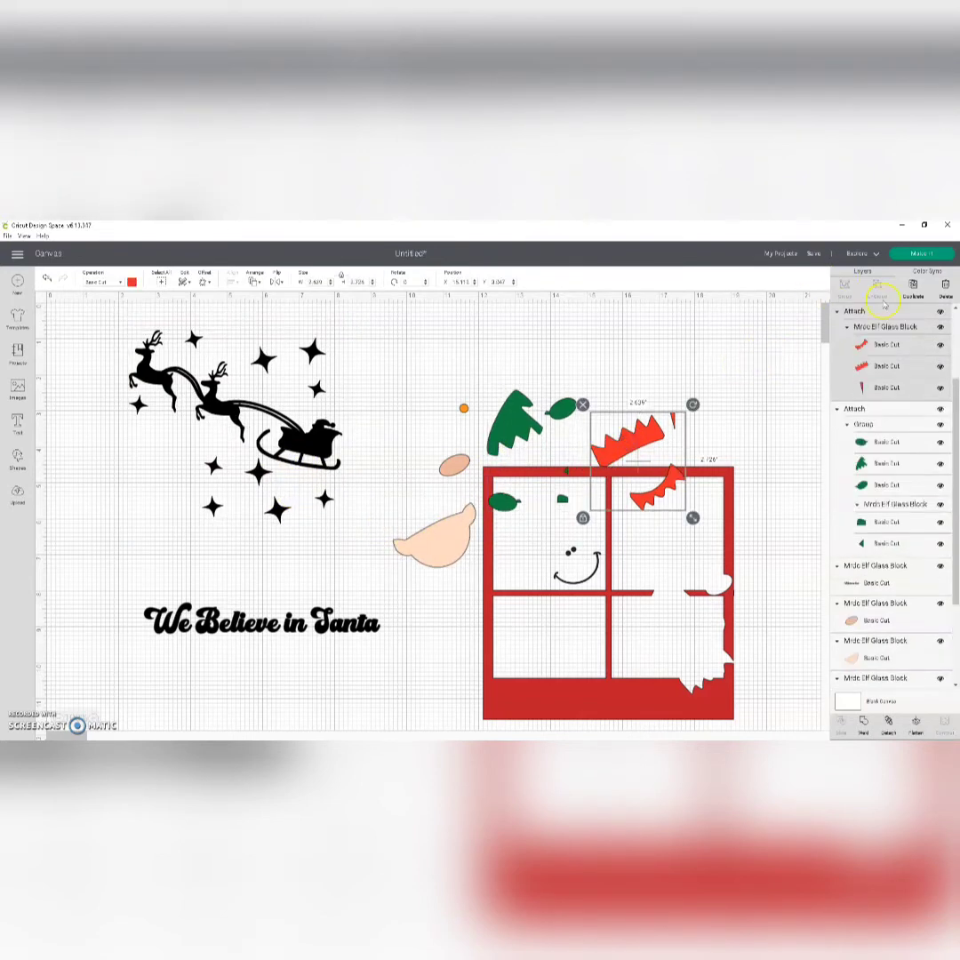
click(636, 381)
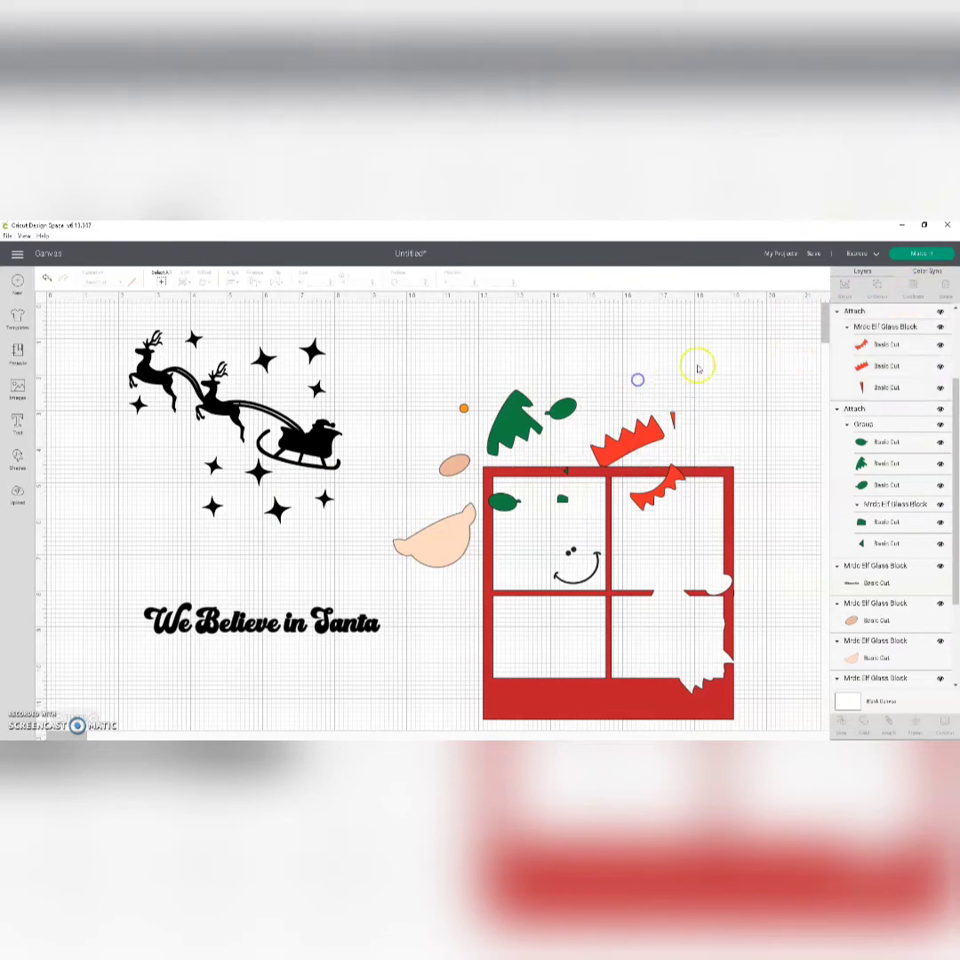
Step: Sync the sleigh and stars artwork to the same black layer as the elf's smile and eyes
click(928, 270)
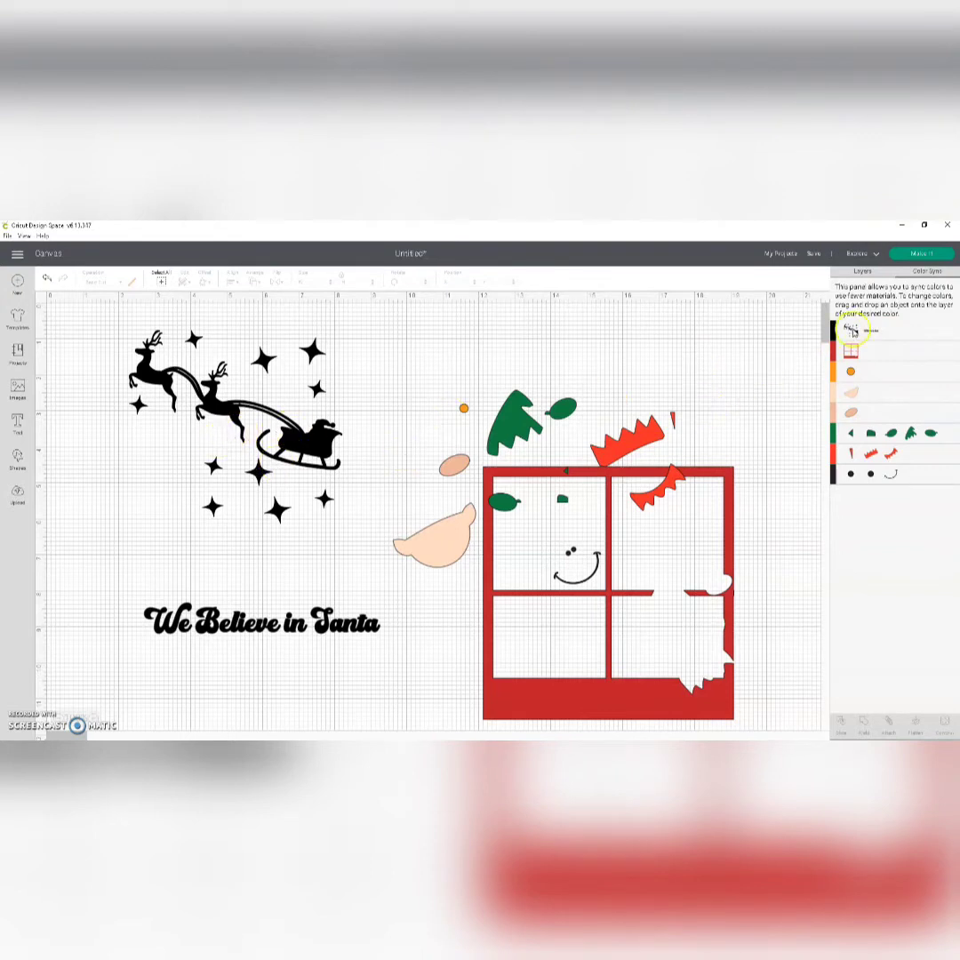
drag(854, 334, 917, 476)
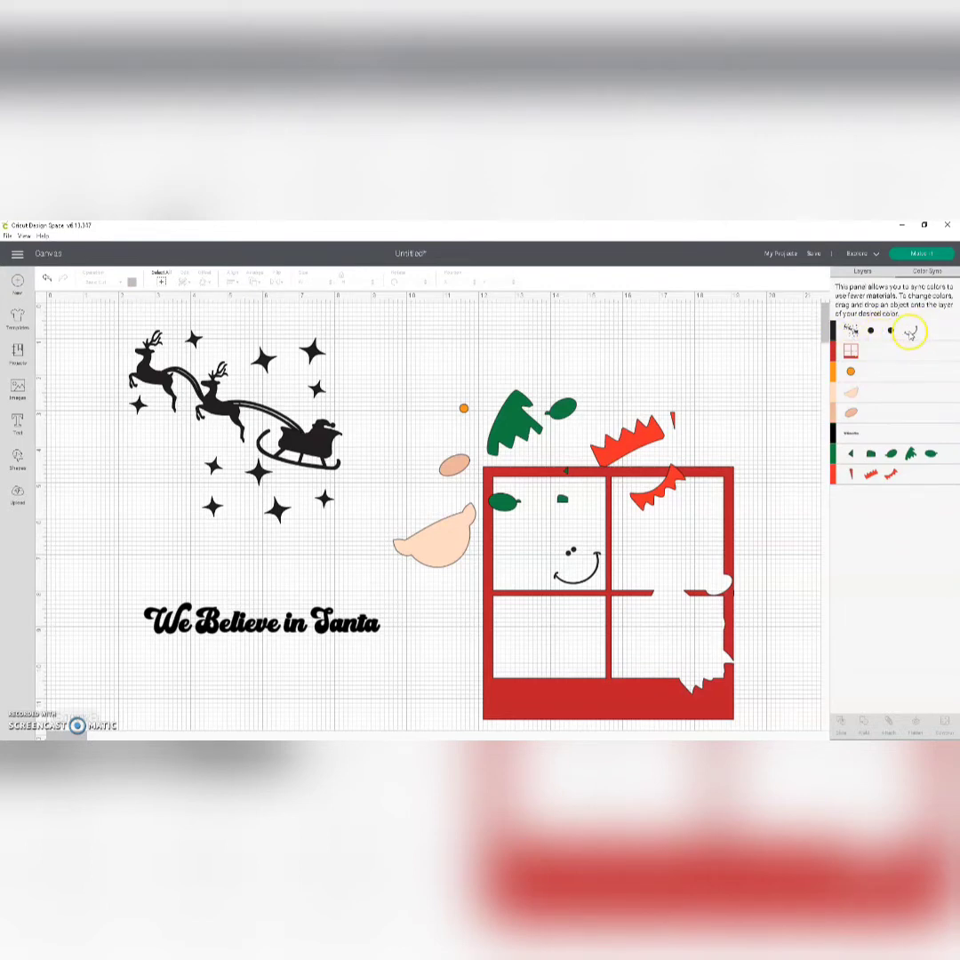
drag(910, 334, 890, 441)
Step: Check how the pieces are divided among the cutting mats, and return to the canvas
click(923, 254)
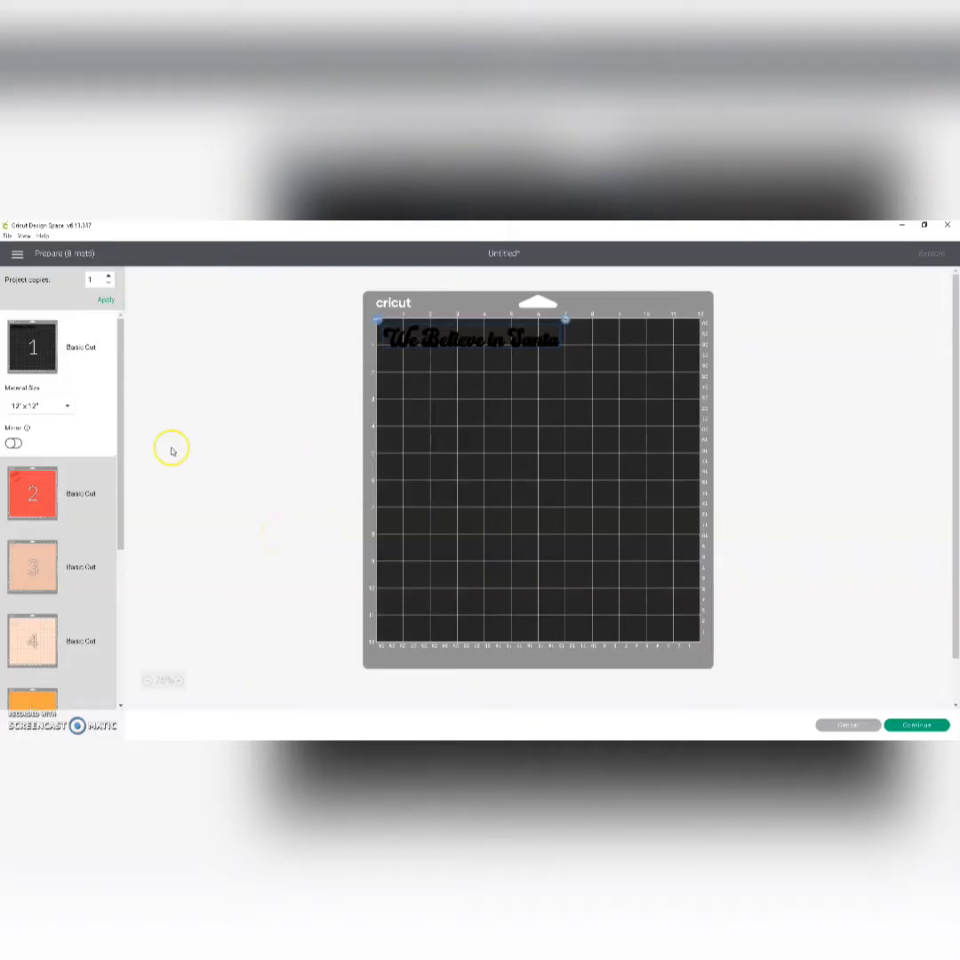
scroll(19, 580, down, 5)
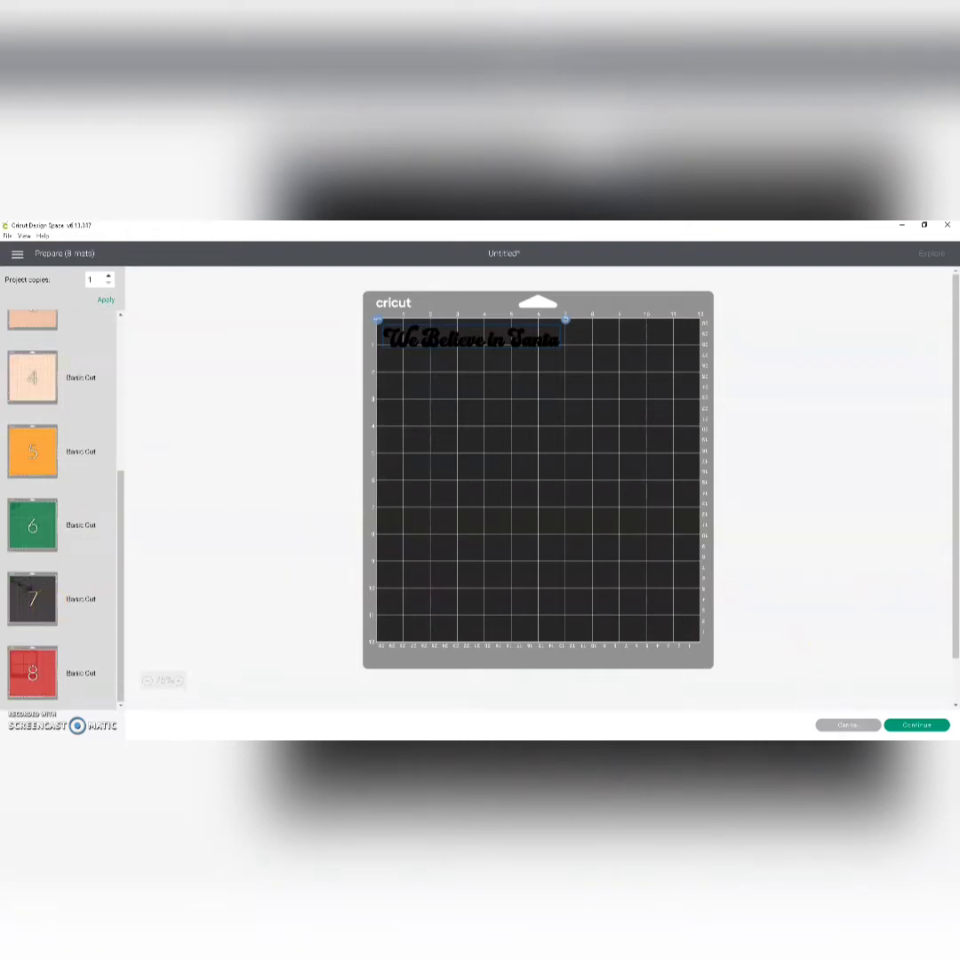
click(849, 726)
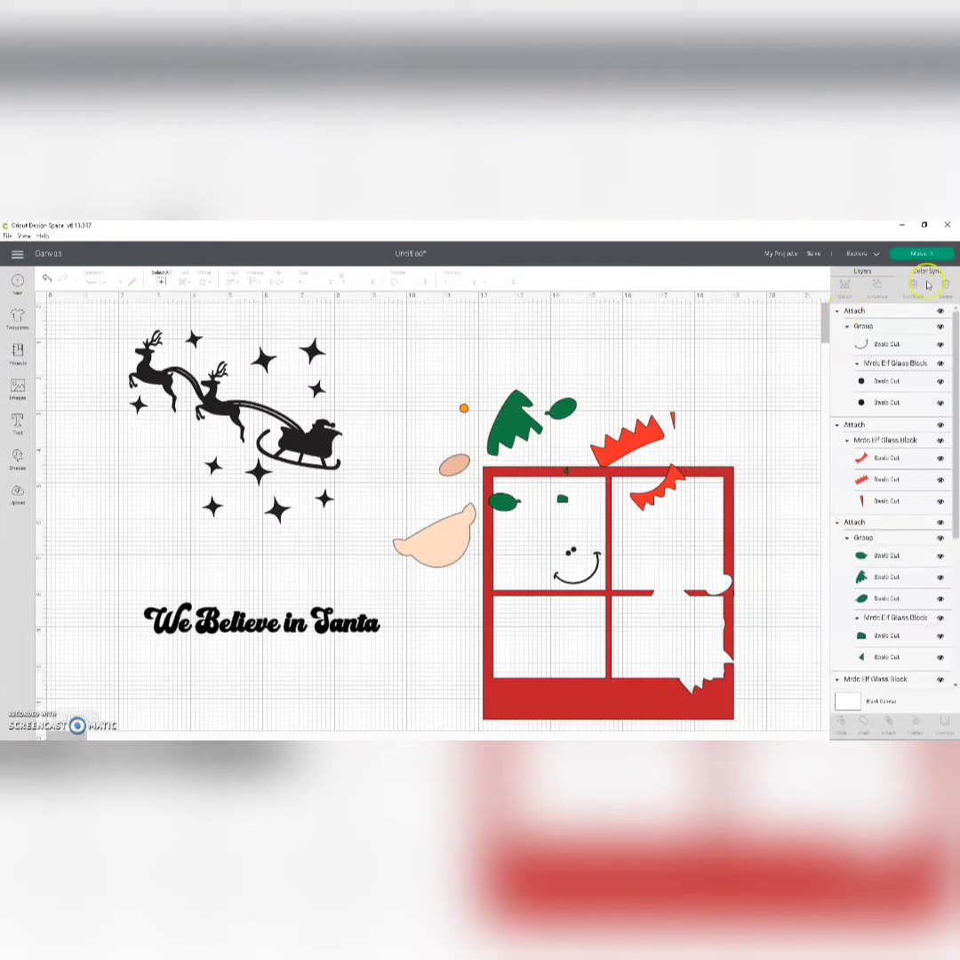
Step: Sync the "We Believe in Santa" text to the black of the sleigh artwork and prepare the project's cutting mats
click(934, 271)
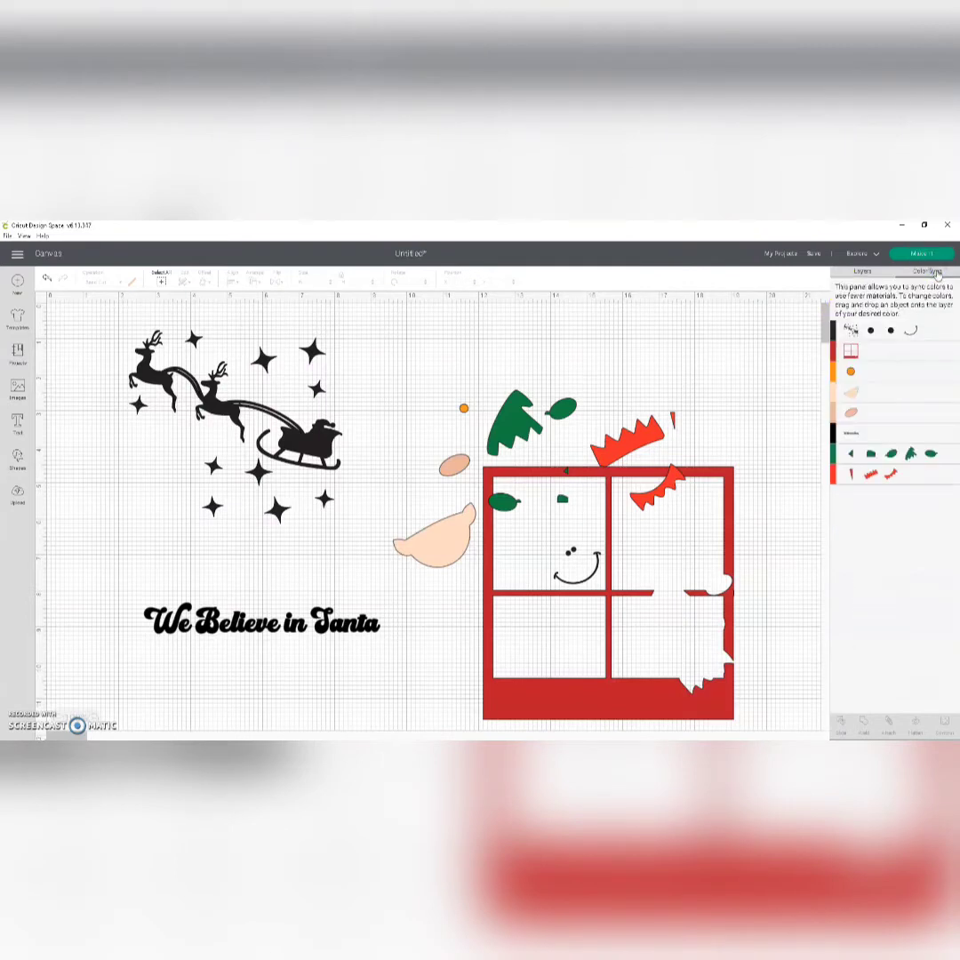
drag(852, 434, 926, 337)
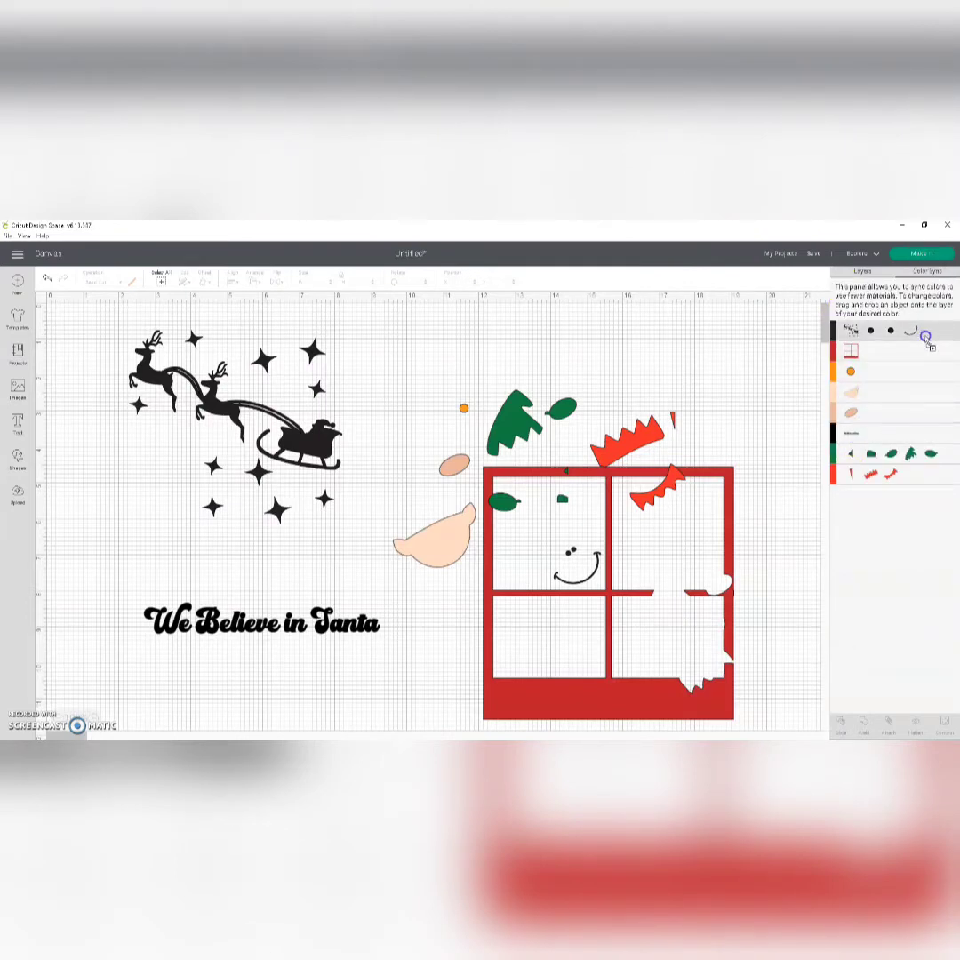
click(921, 254)
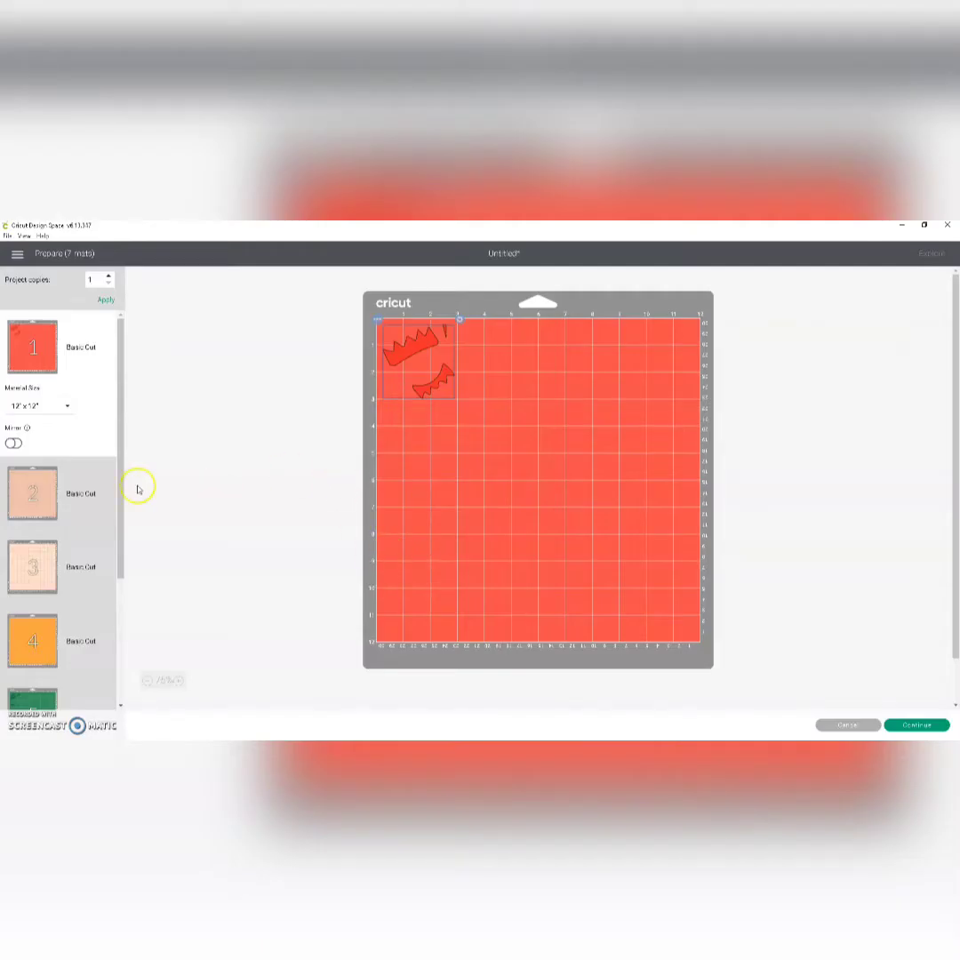
Step: Review the pieces laid out on every cutting mat, from the nose mat to the red window frame, ending on mat 1
click(29, 492)
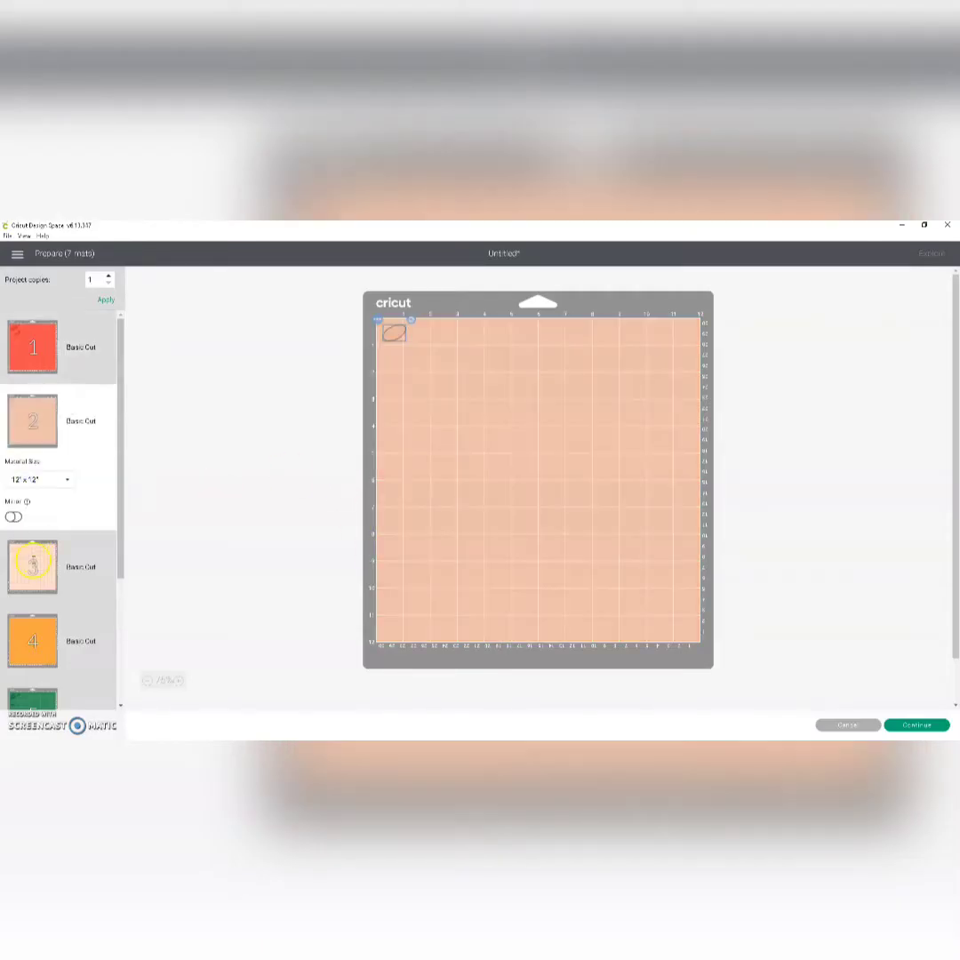
click(33, 565)
click(29, 638)
scroll(34, 622, down, 3)
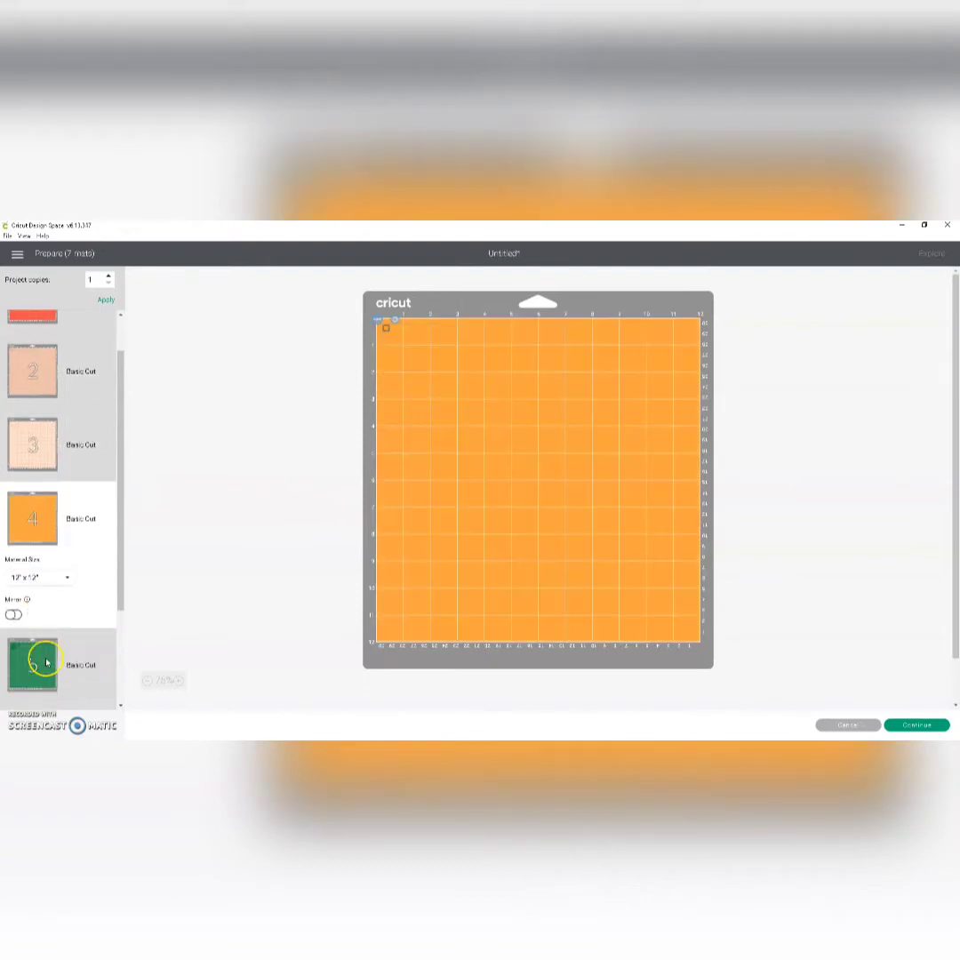
click(35, 562)
click(35, 636)
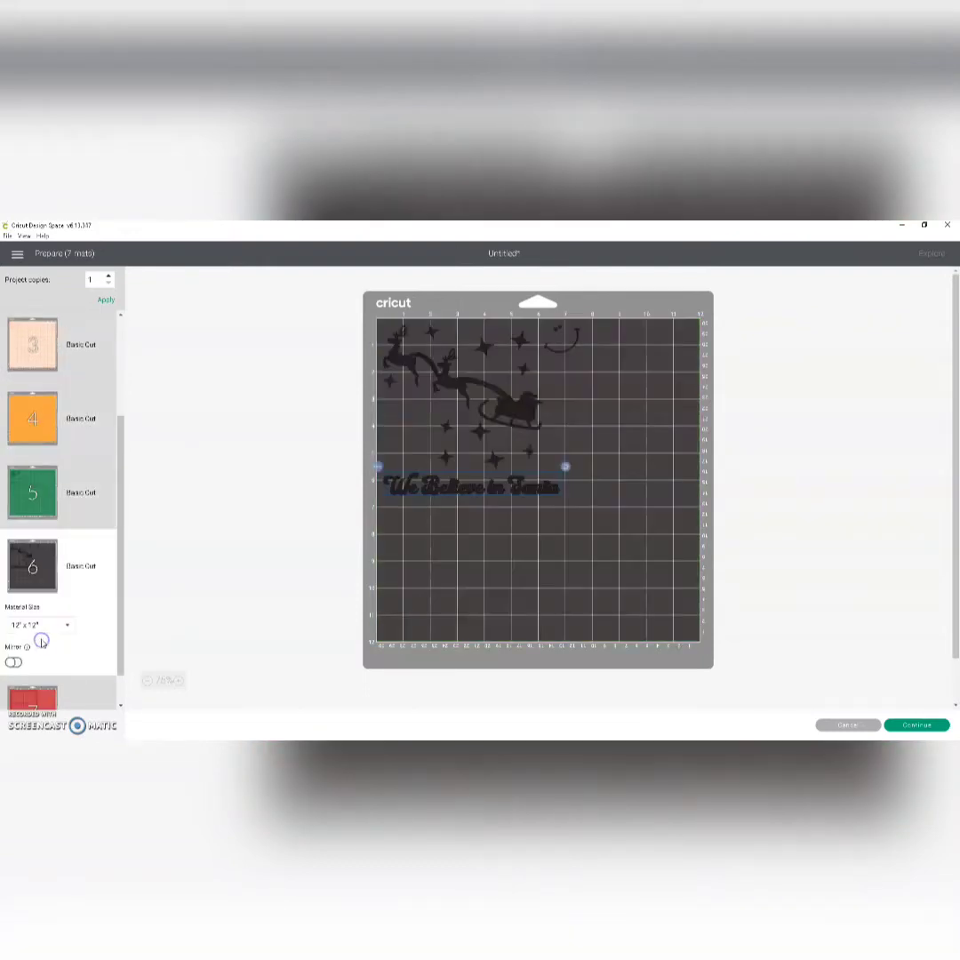
scroll(45, 639, down, 1)
click(43, 650)
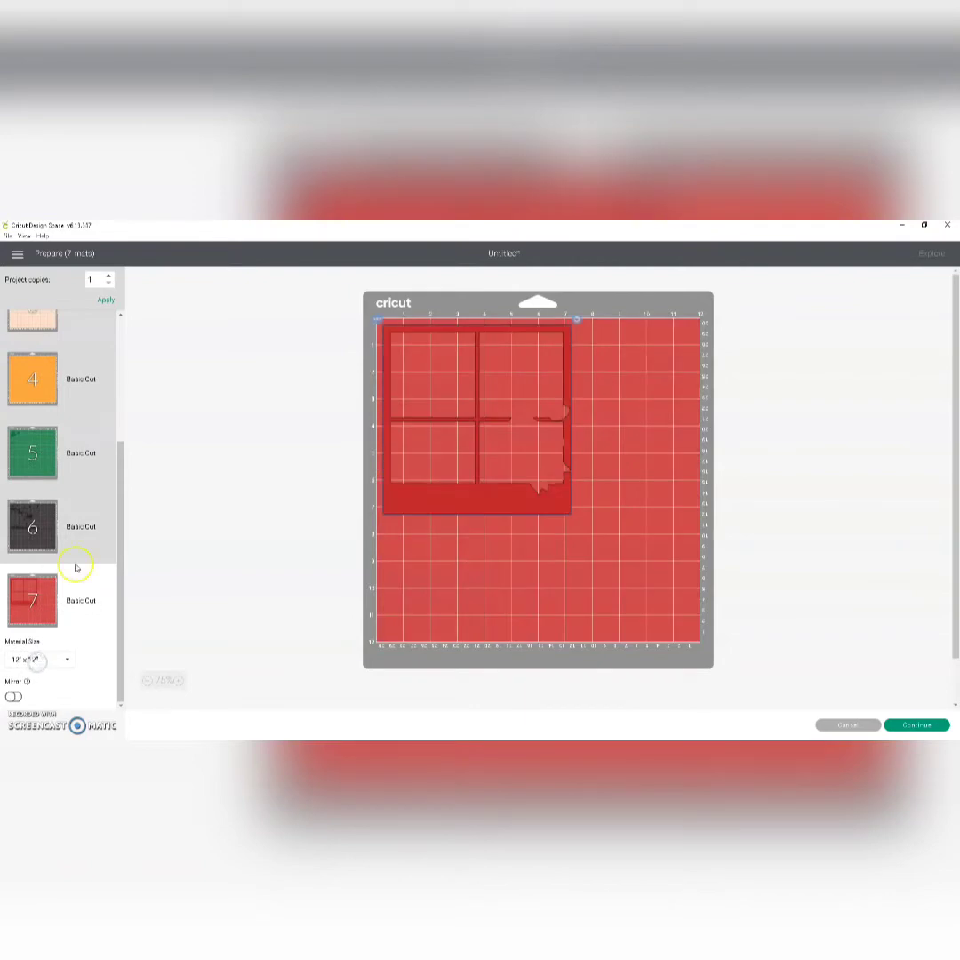
scroll(49, 459, up, 3)
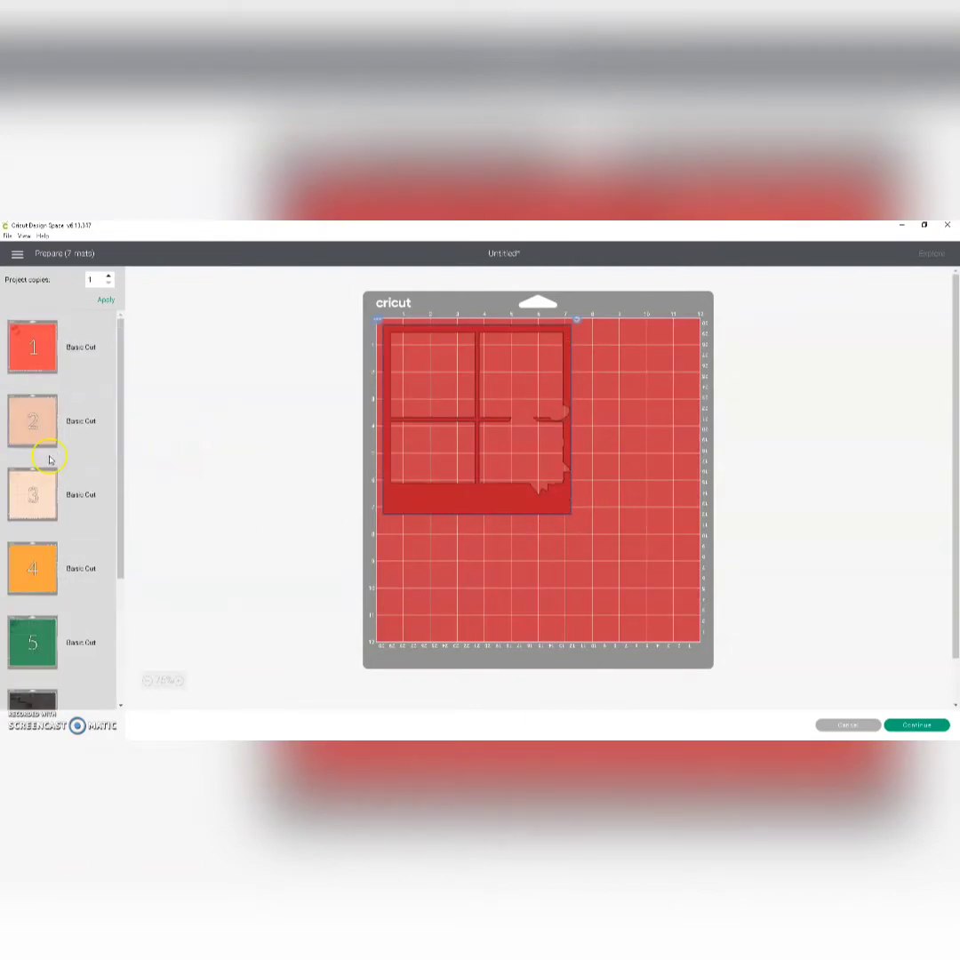
click(43, 342)
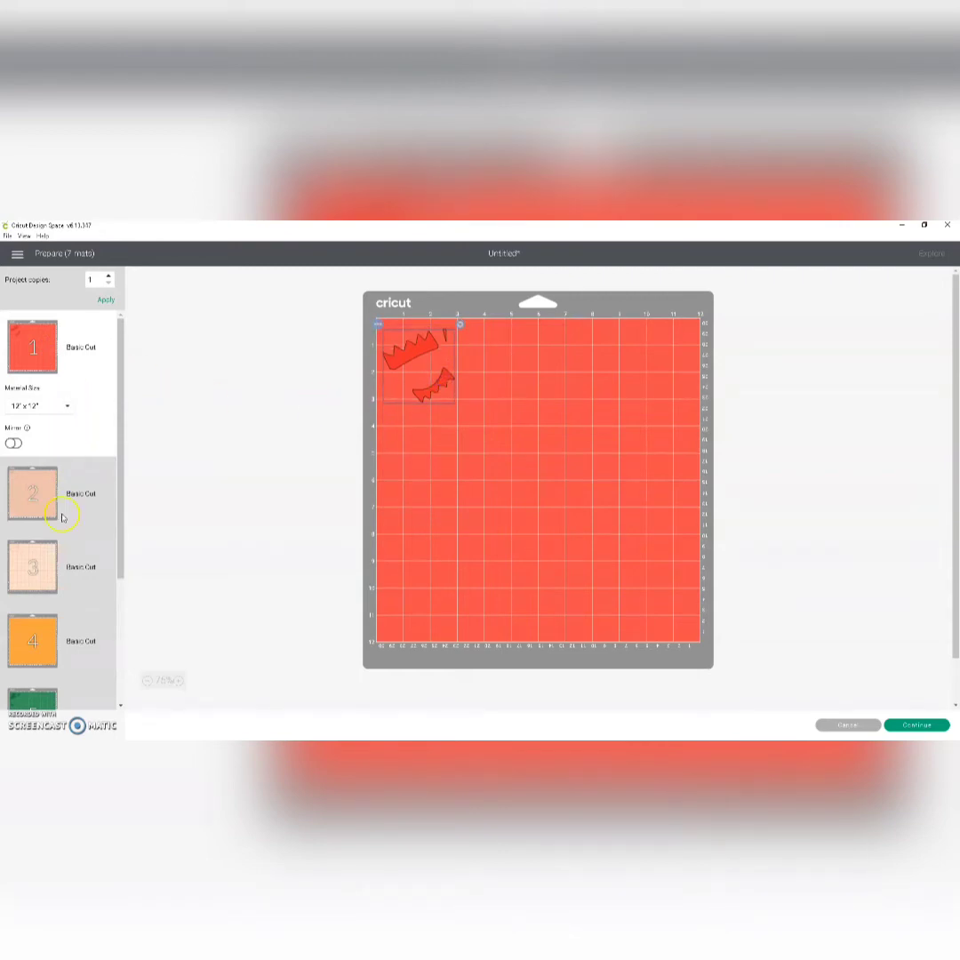
Step: Place the elf's nose in the upper-right corner of mat 2 and transfer it to the orange-red mat 1
click(38, 494)
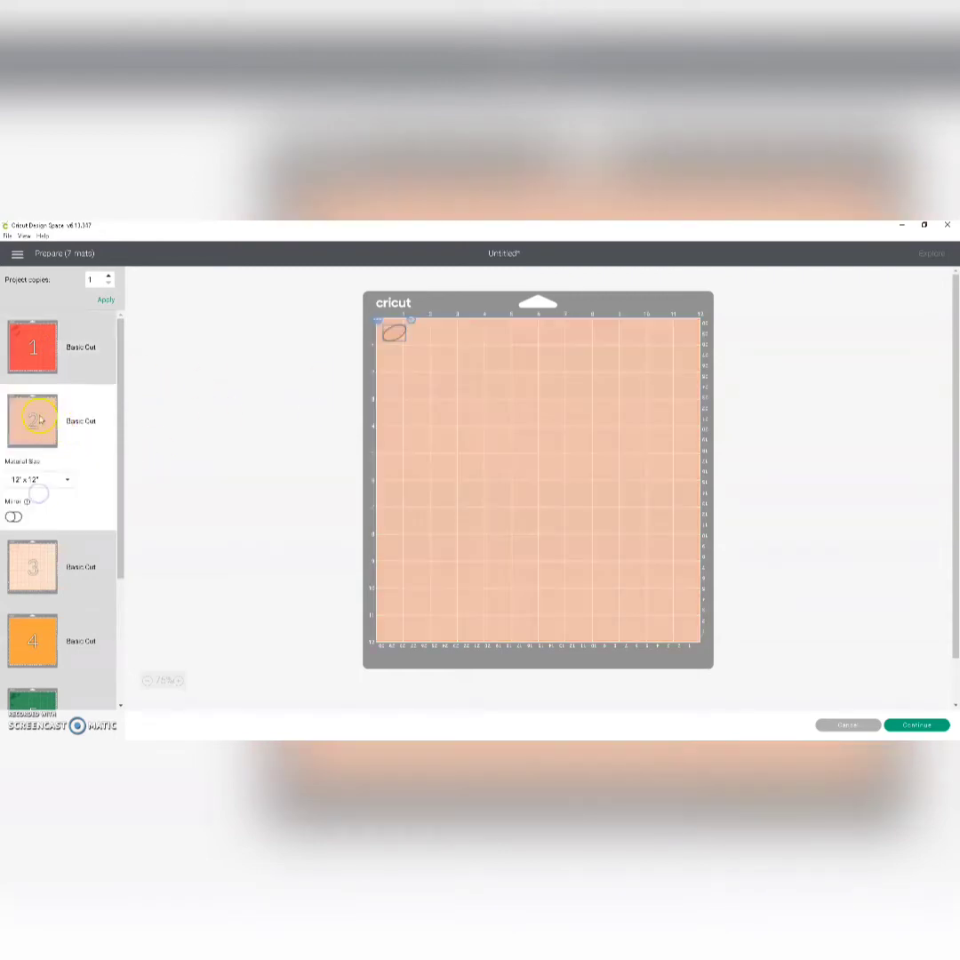
drag(423, 325, 669, 336)
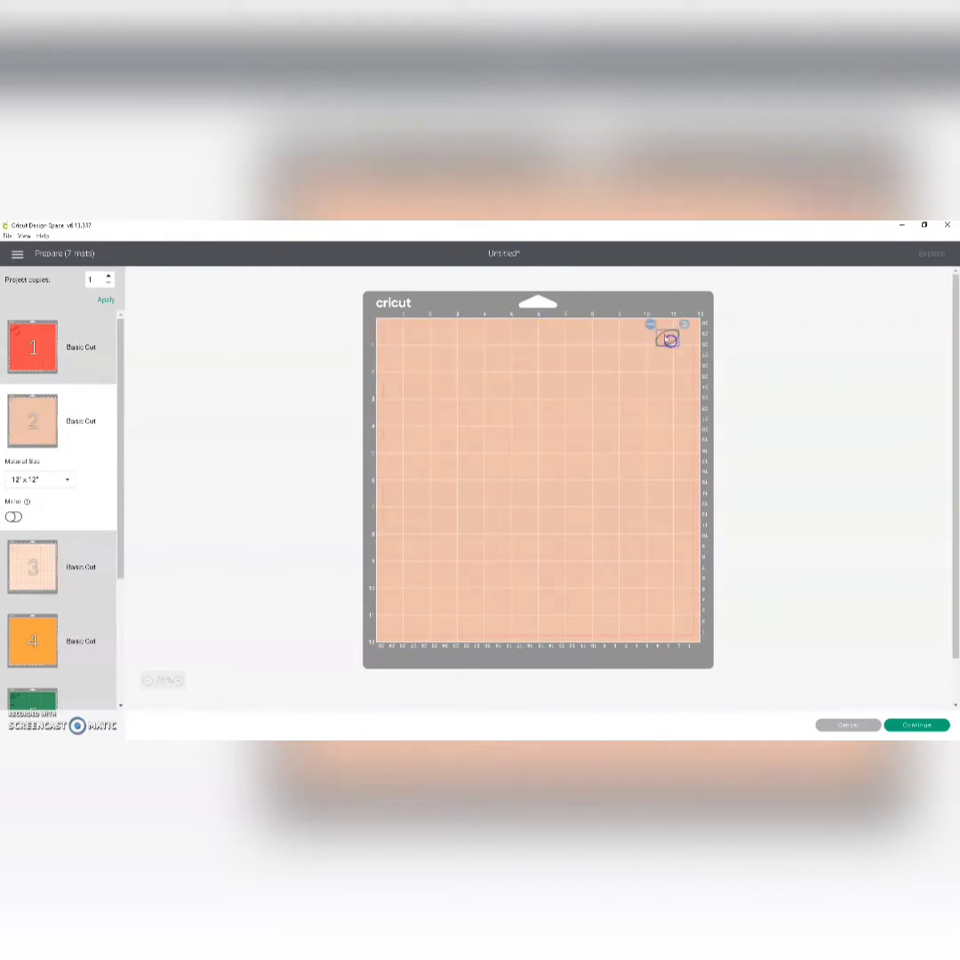
click(651, 326)
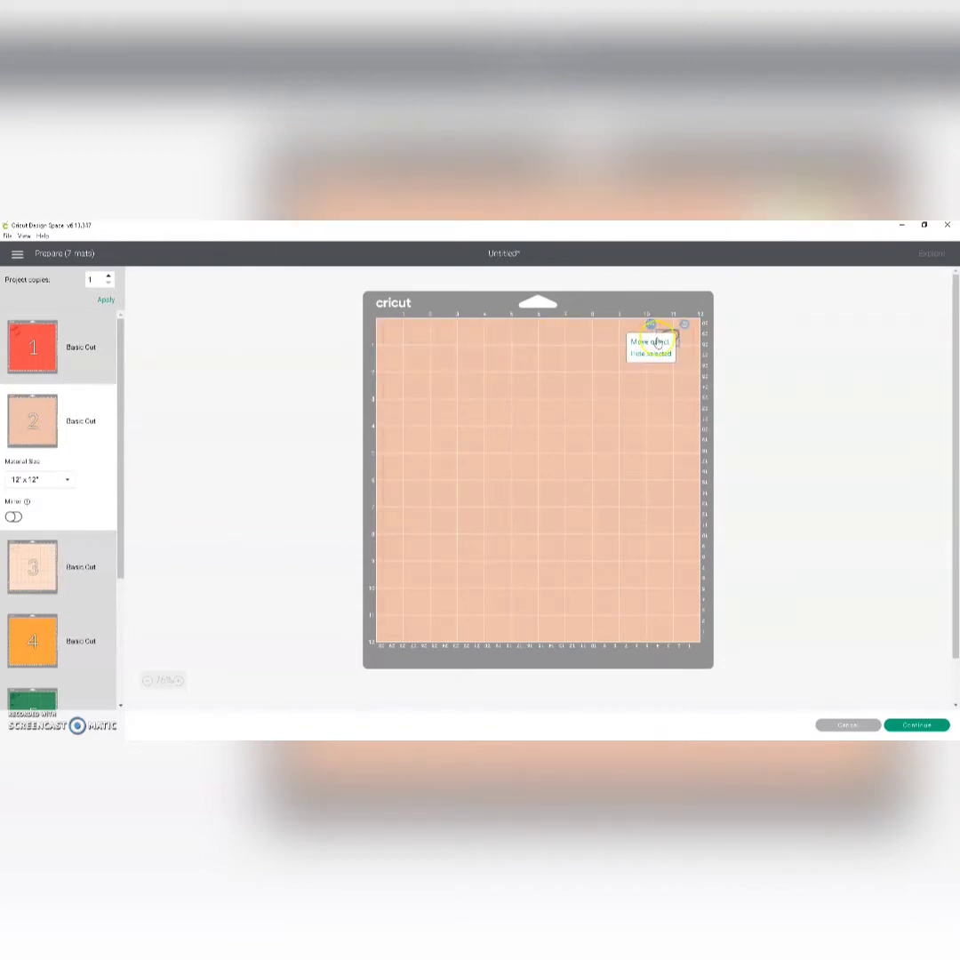
click(650, 342)
click(355, 356)
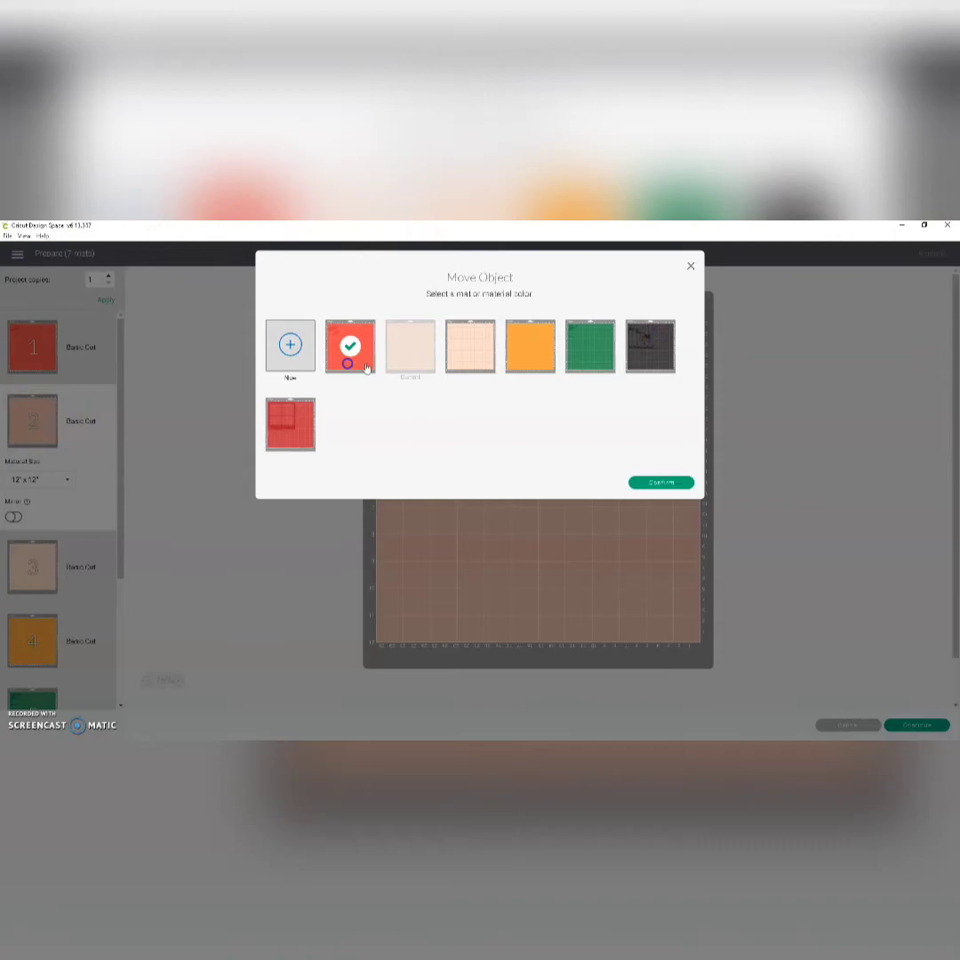
click(666, 482)
click(667, 343)
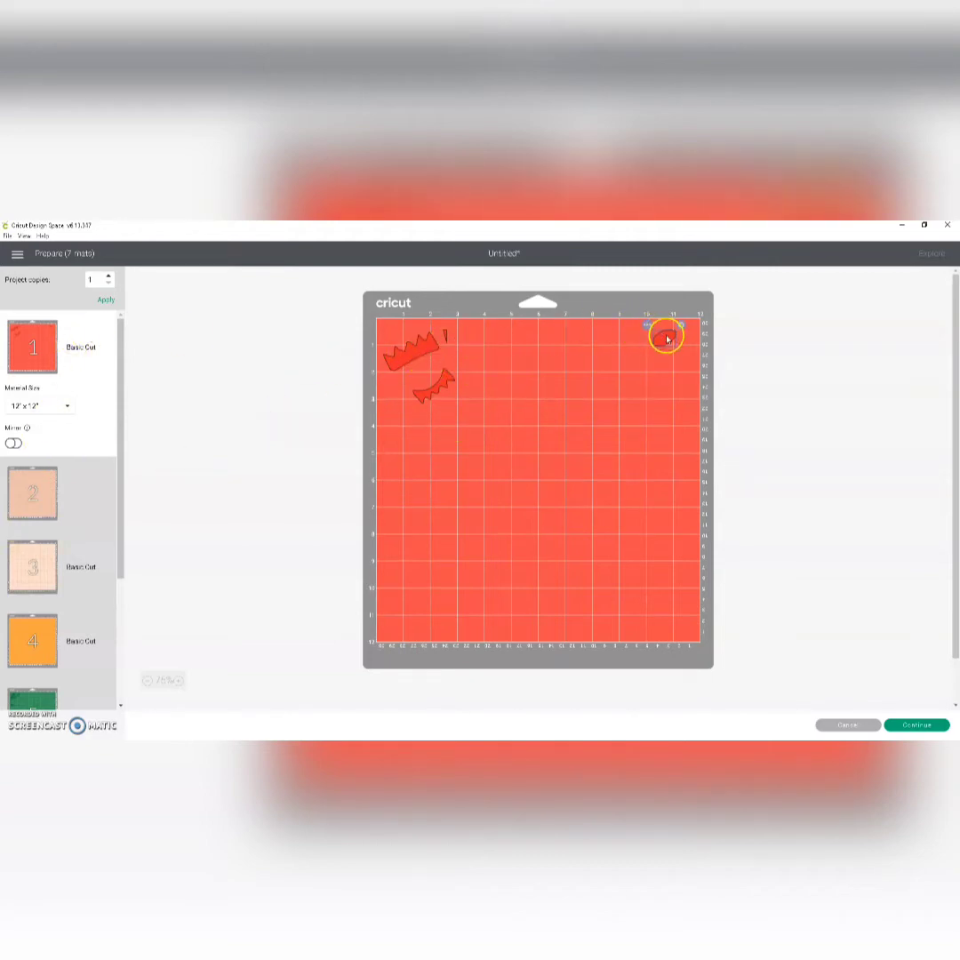
Step: Transfer the elf's face from mat 3 to the orange-red mat 1 and place it below the orange-red pieces
click(32, 566)
mouse_move(411, 365)
mouse_down()
mouse_move(411, 490)
mouse_move(427, 420)
mouse_move(423, 352)
mouse_up()
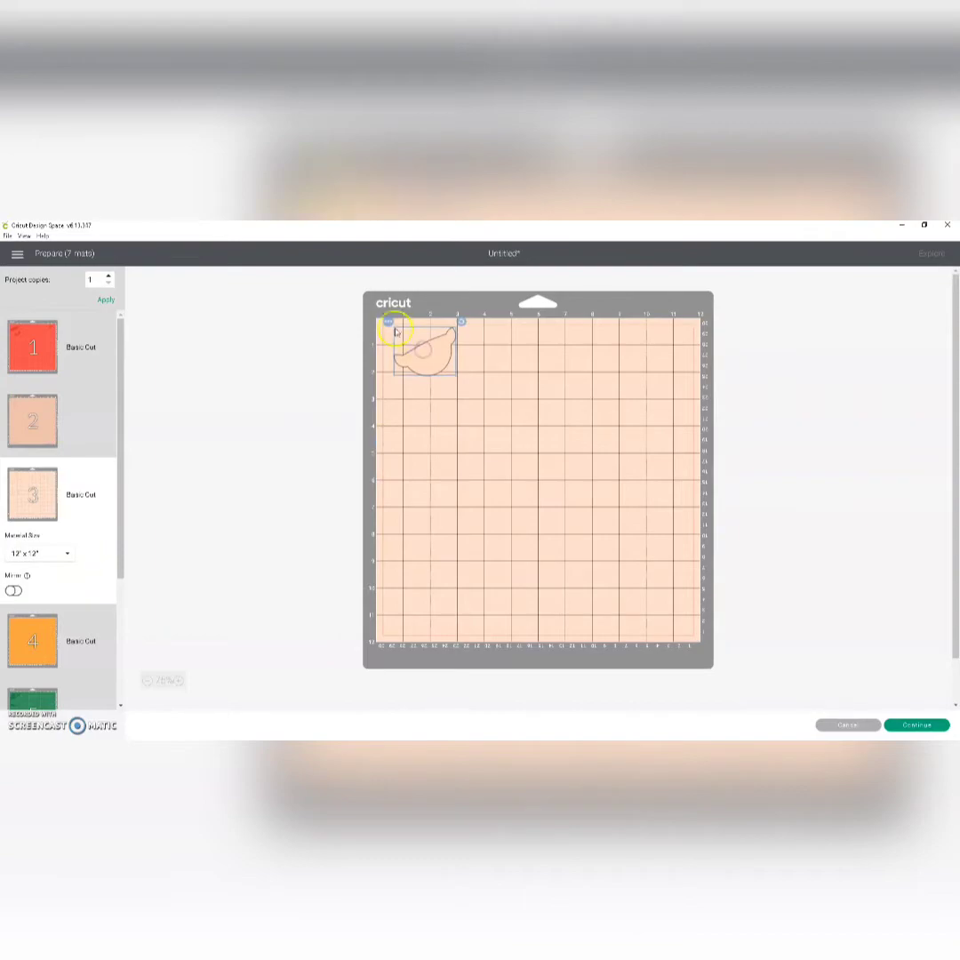
click(389, 322)
click(392, 340)
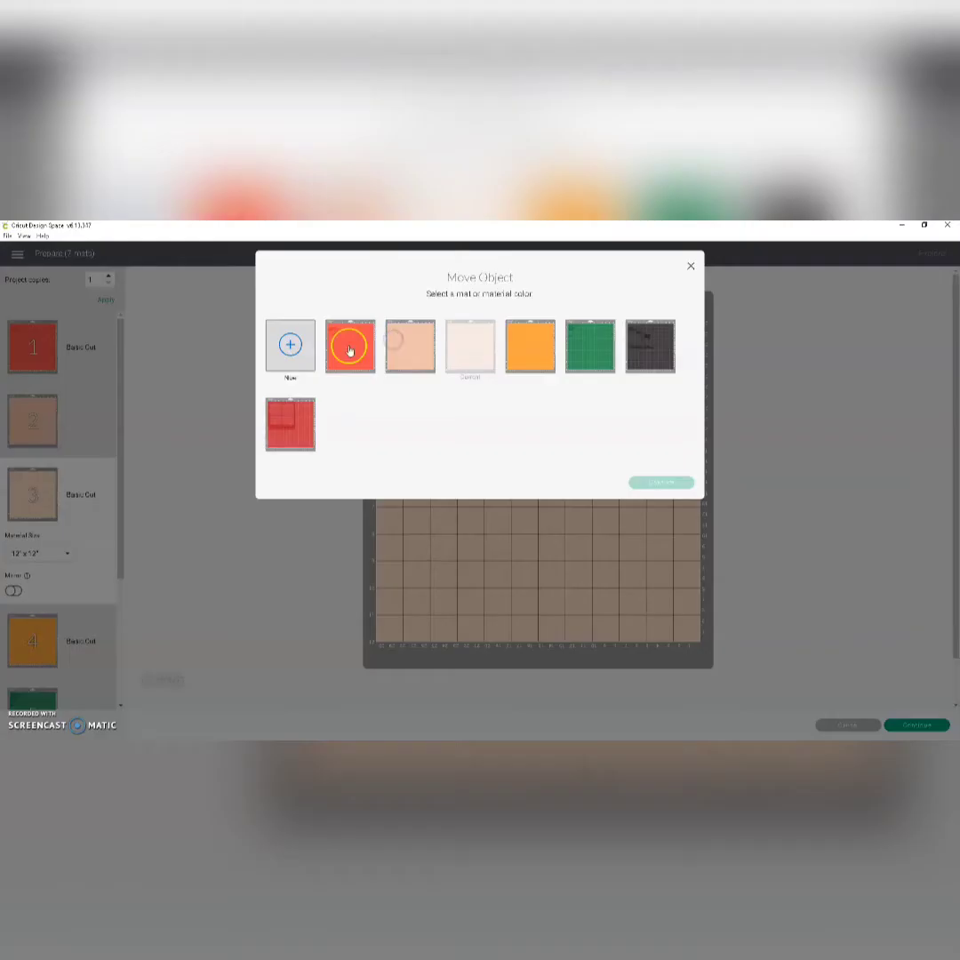
click(350, 350)
click(660, 480)
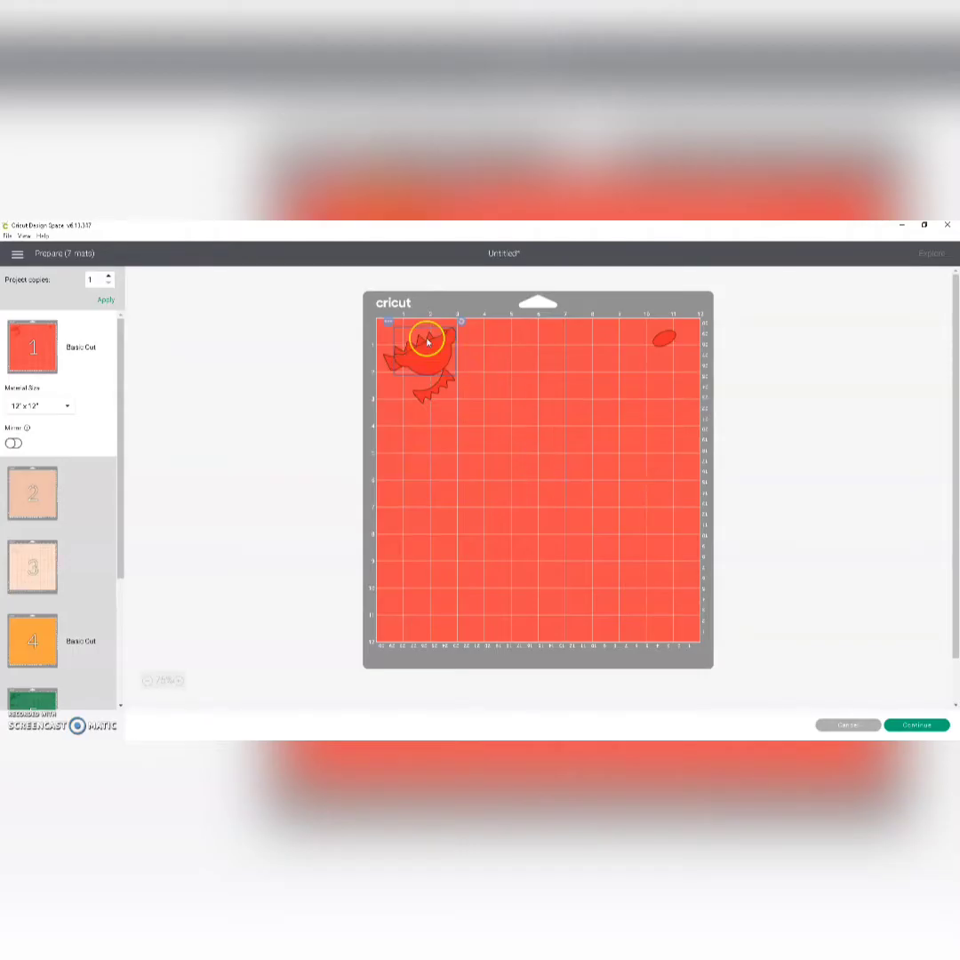
drag(428, 338, 424, 485)
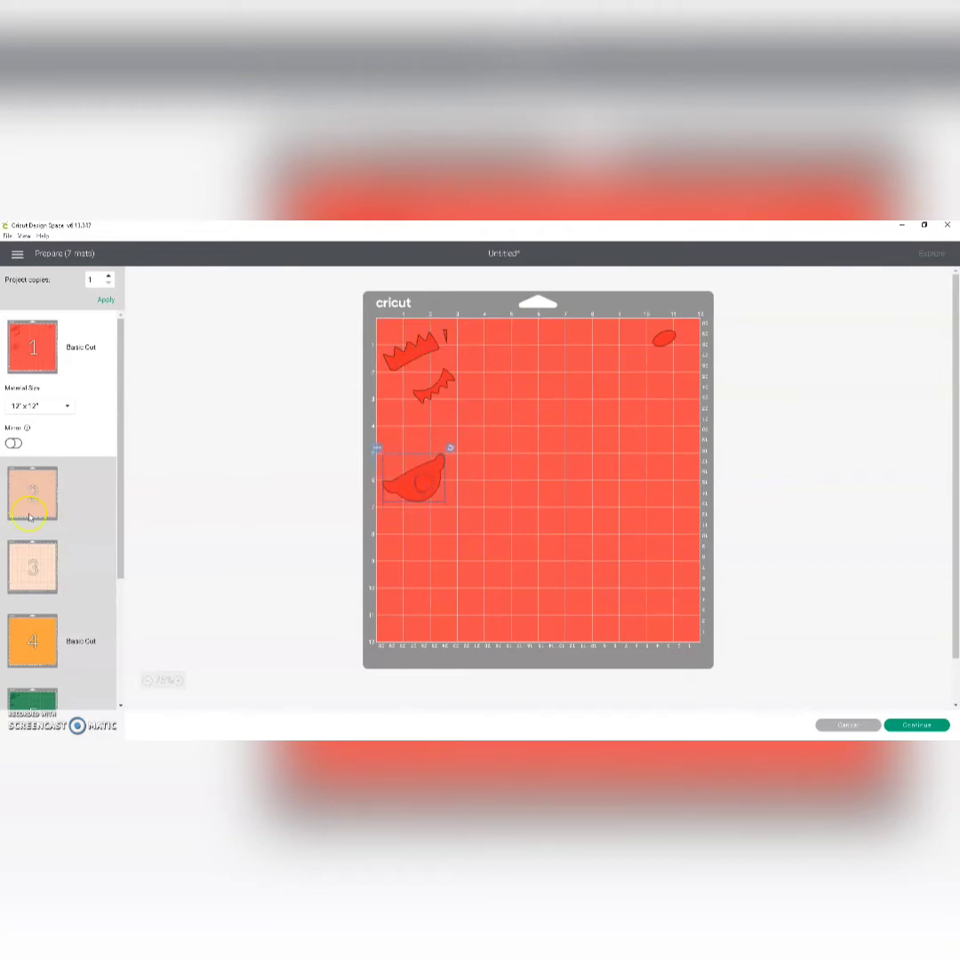
Step: Place the orange bell at the upper middle of mat 4, transfer it to orange-red mat 1, and nudge the face slightly right
click(19, 635)
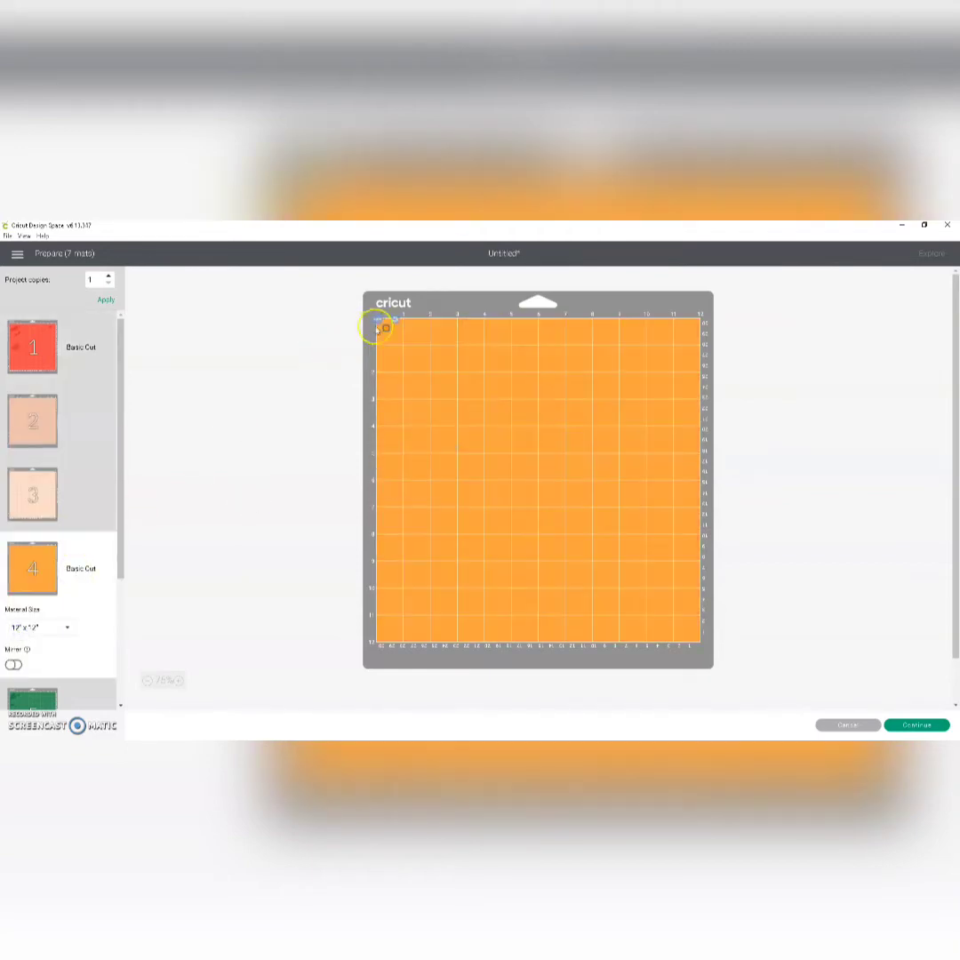
drag(389, 333, 547, 336)
click(544, 325)
click(532, 340)
click(350, 347)
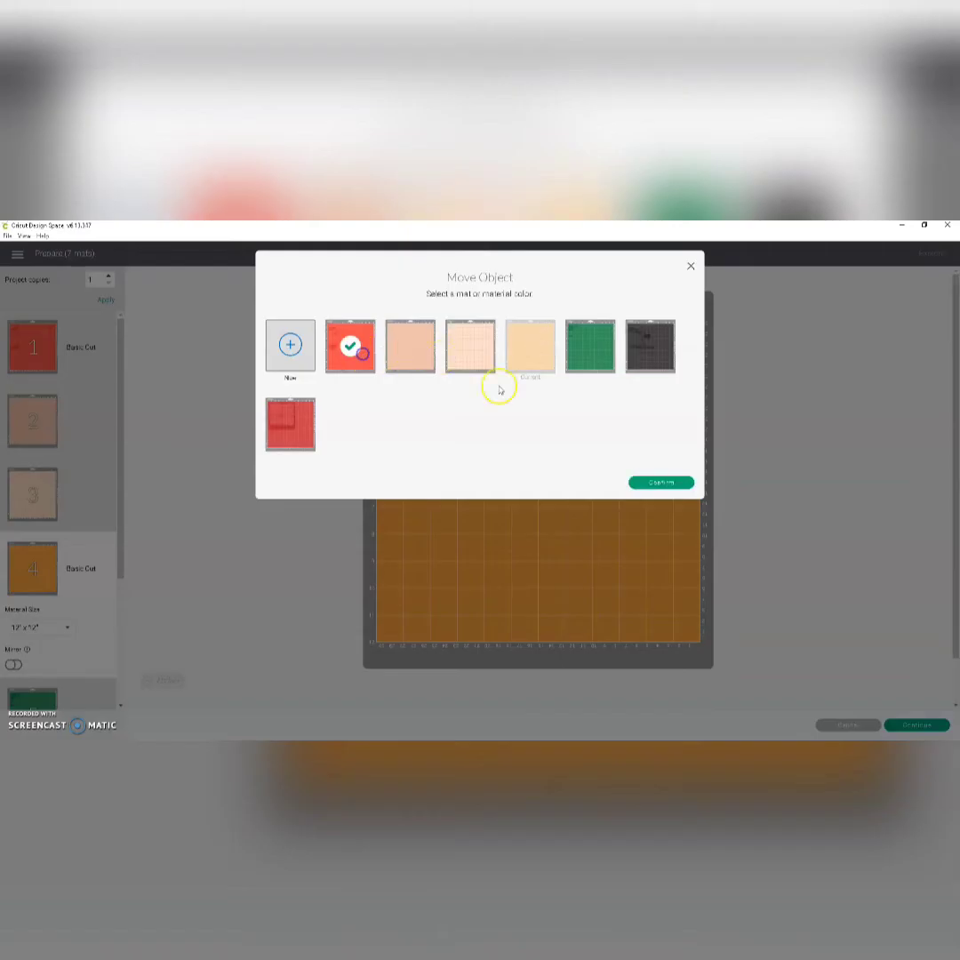
click(661, 481)
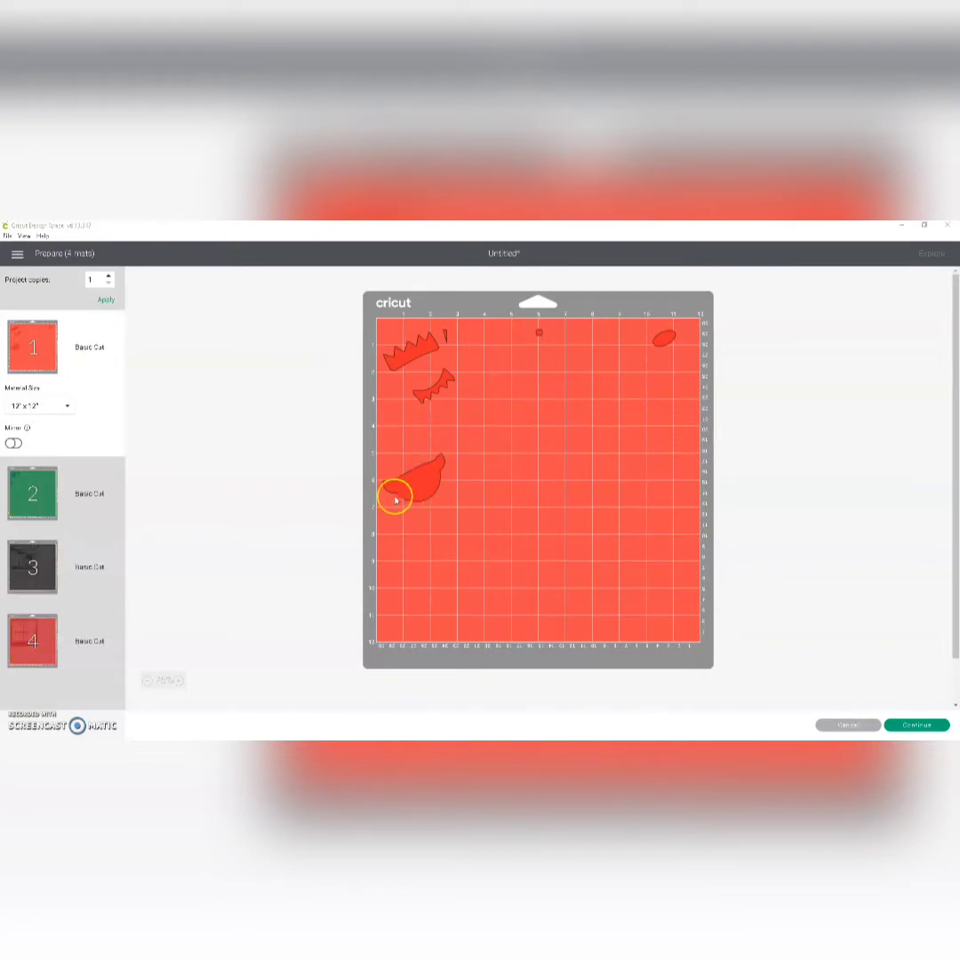
drag(418, 485, 431, 487)
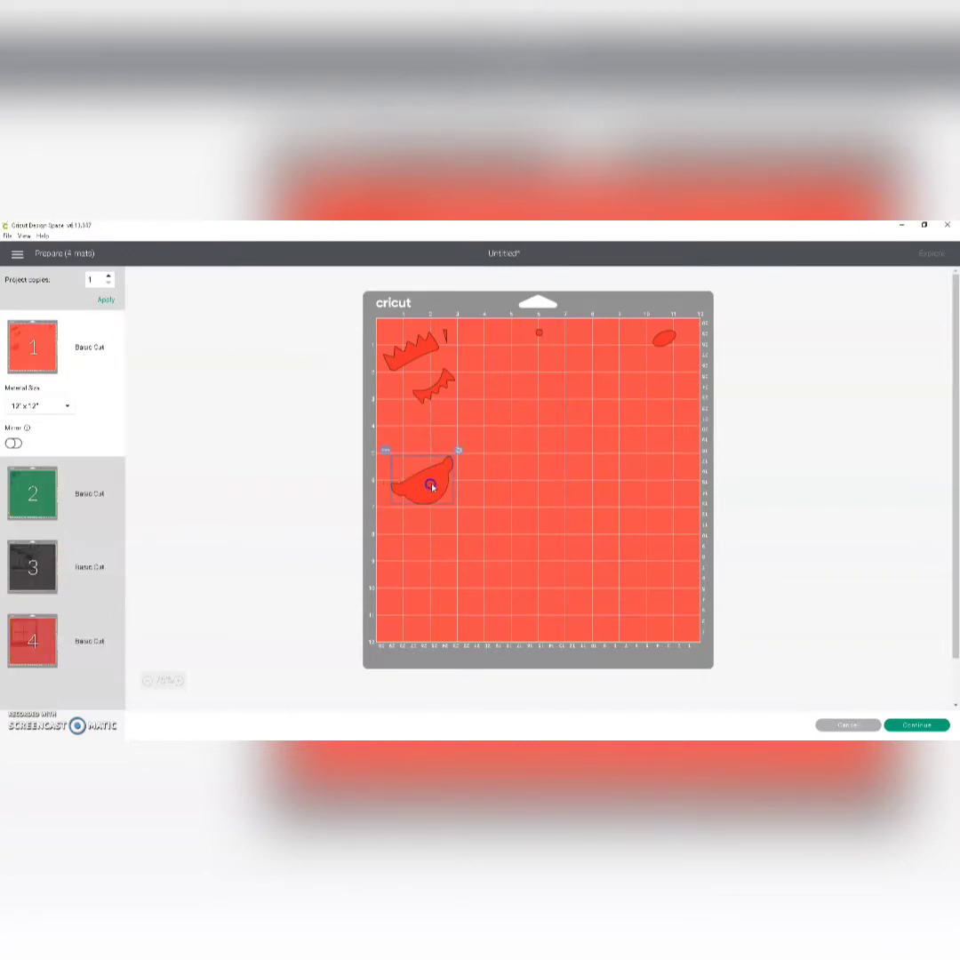
Step: Continue to the cutting setup and look through the full list of compatible base materials
click(909, 725)
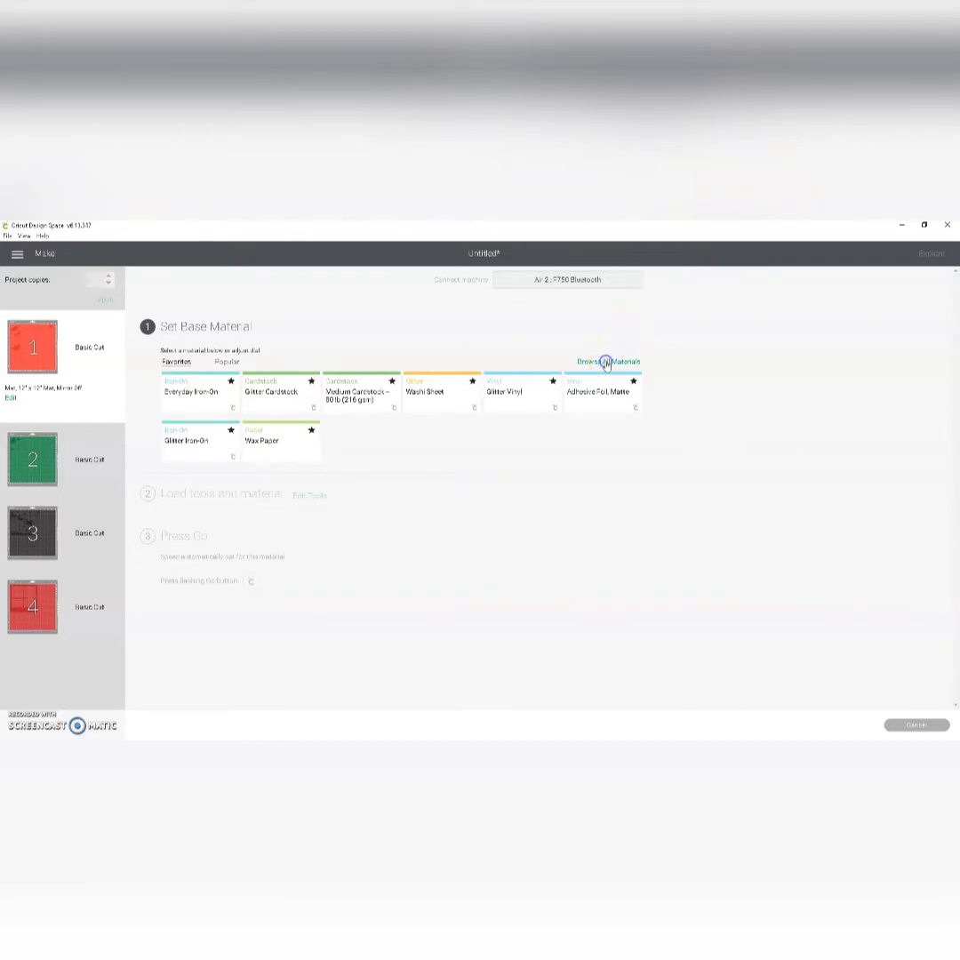
click(607, 363)
scroll(343, 531, down, 10)
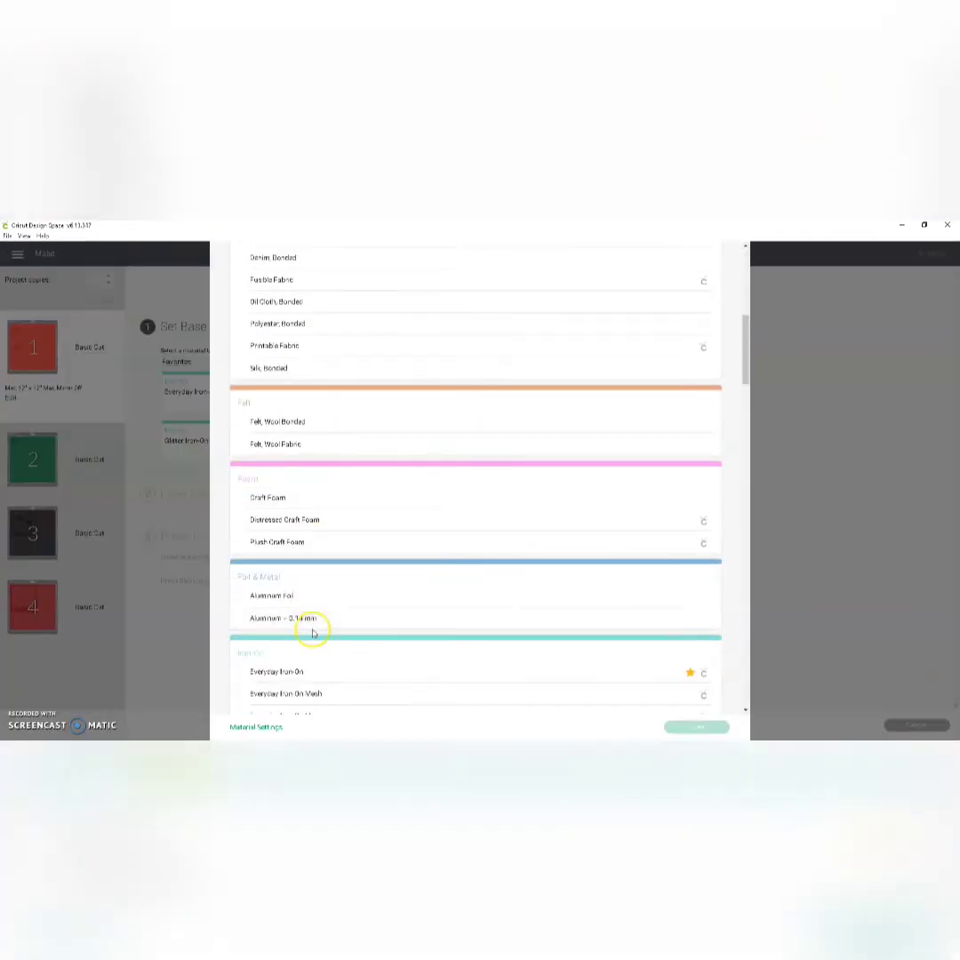
scroll(312, 633, up, 10)
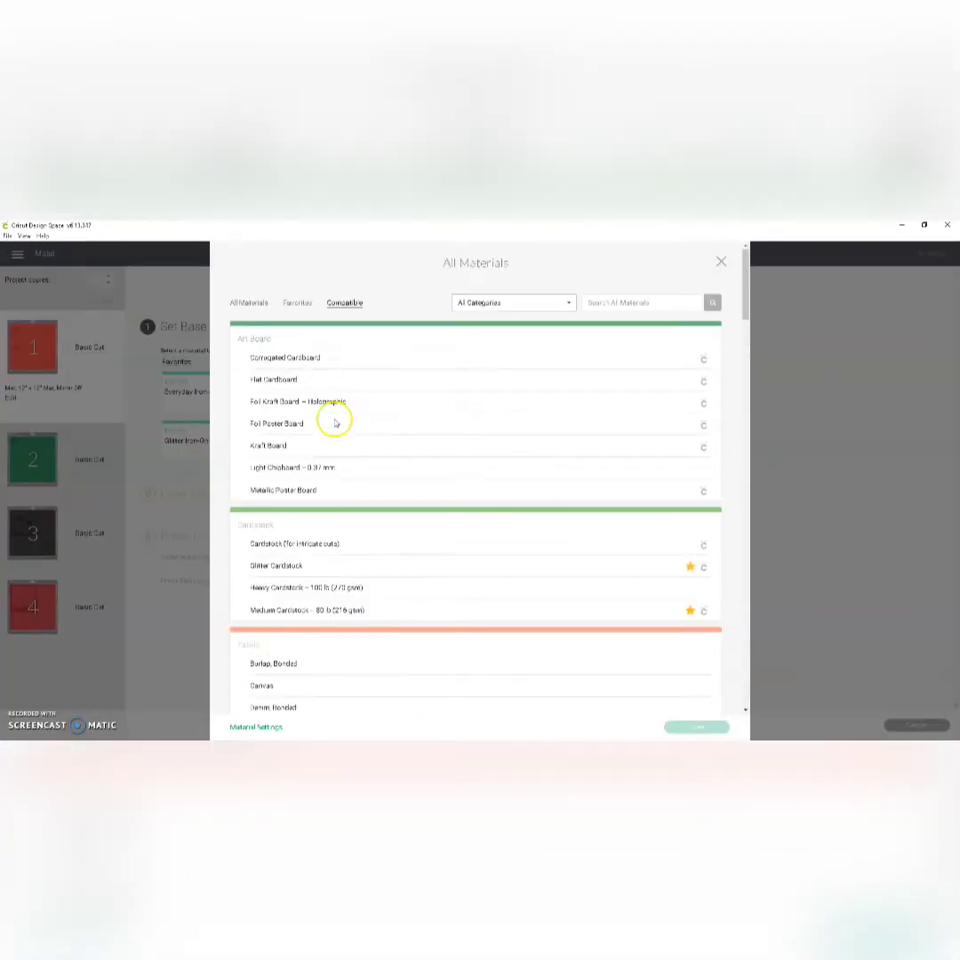
scroll(302, 454, down, 5)
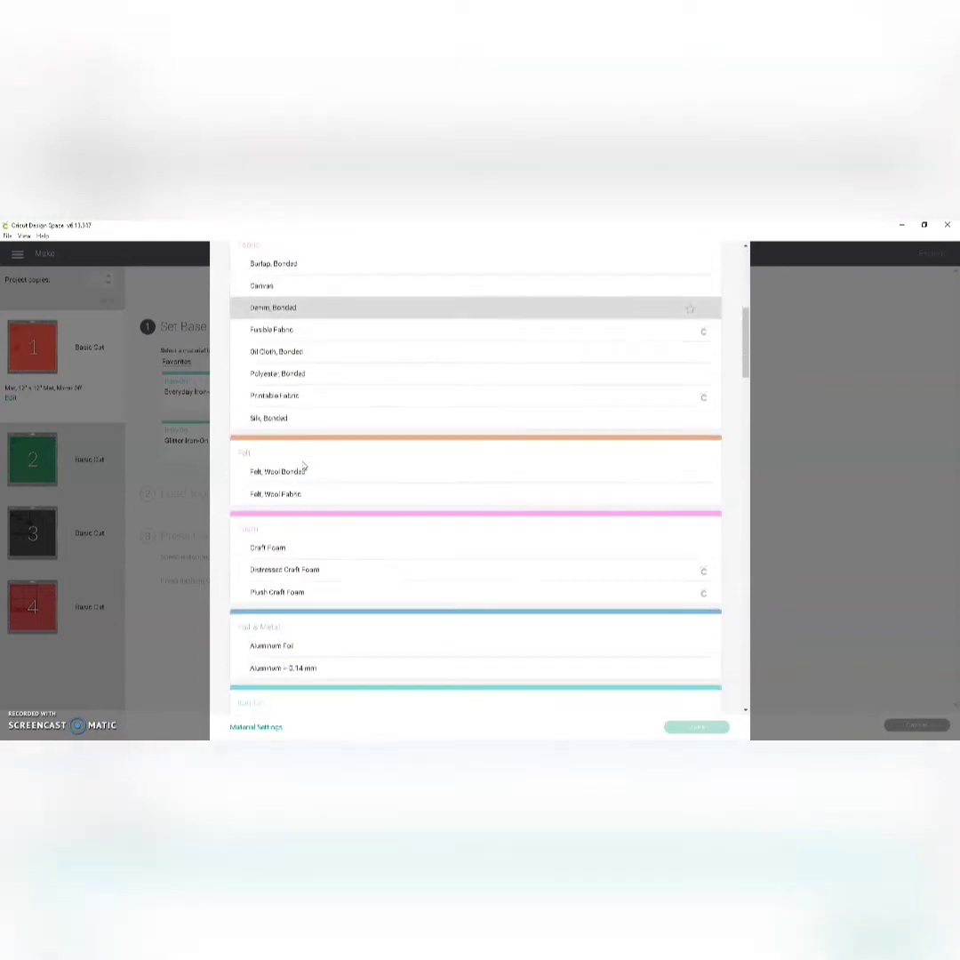
scroll(303, 465, down, 5)
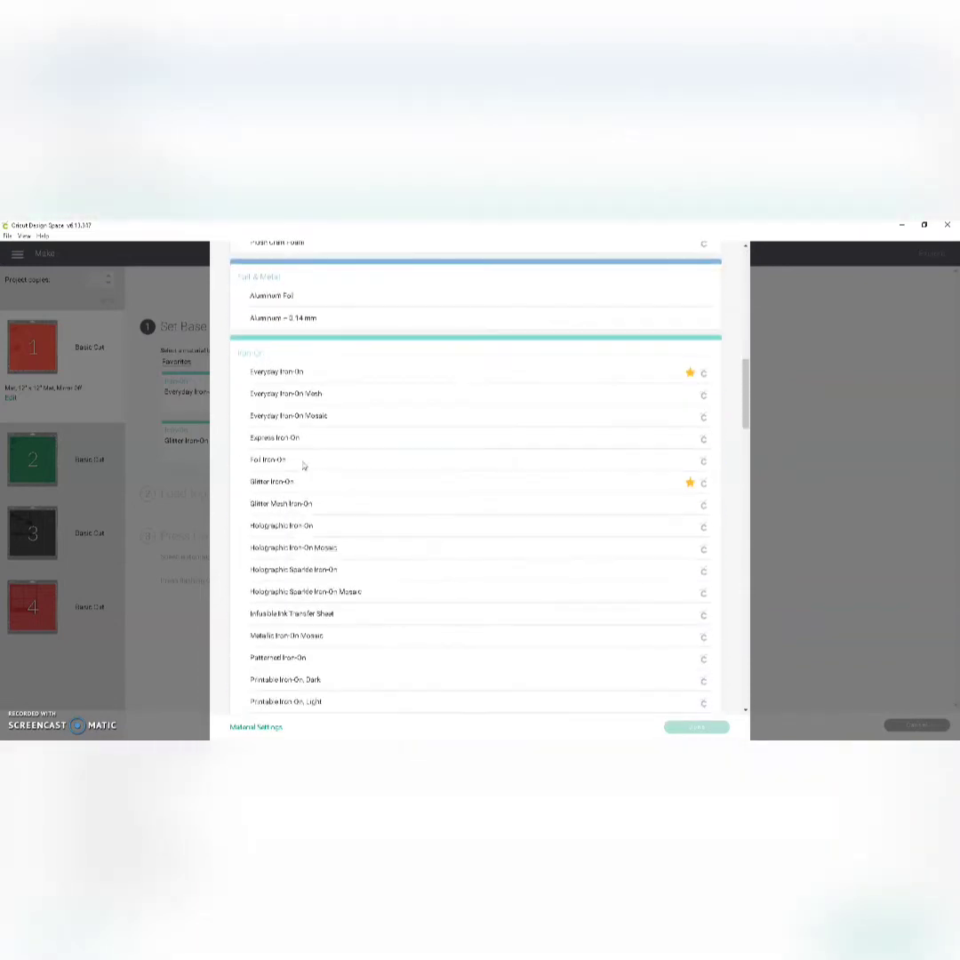
scroll(303, 465, down, 5)
click(305, 466)
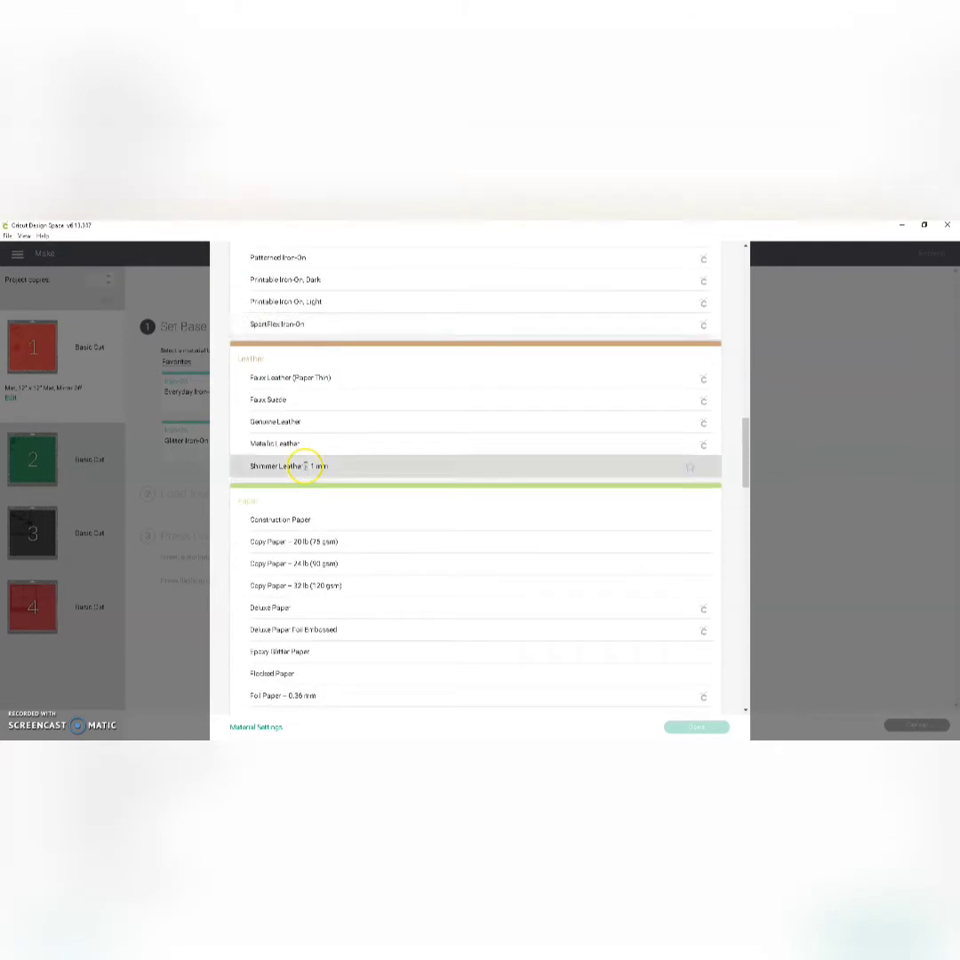
scroll(305, 466, down, 5)
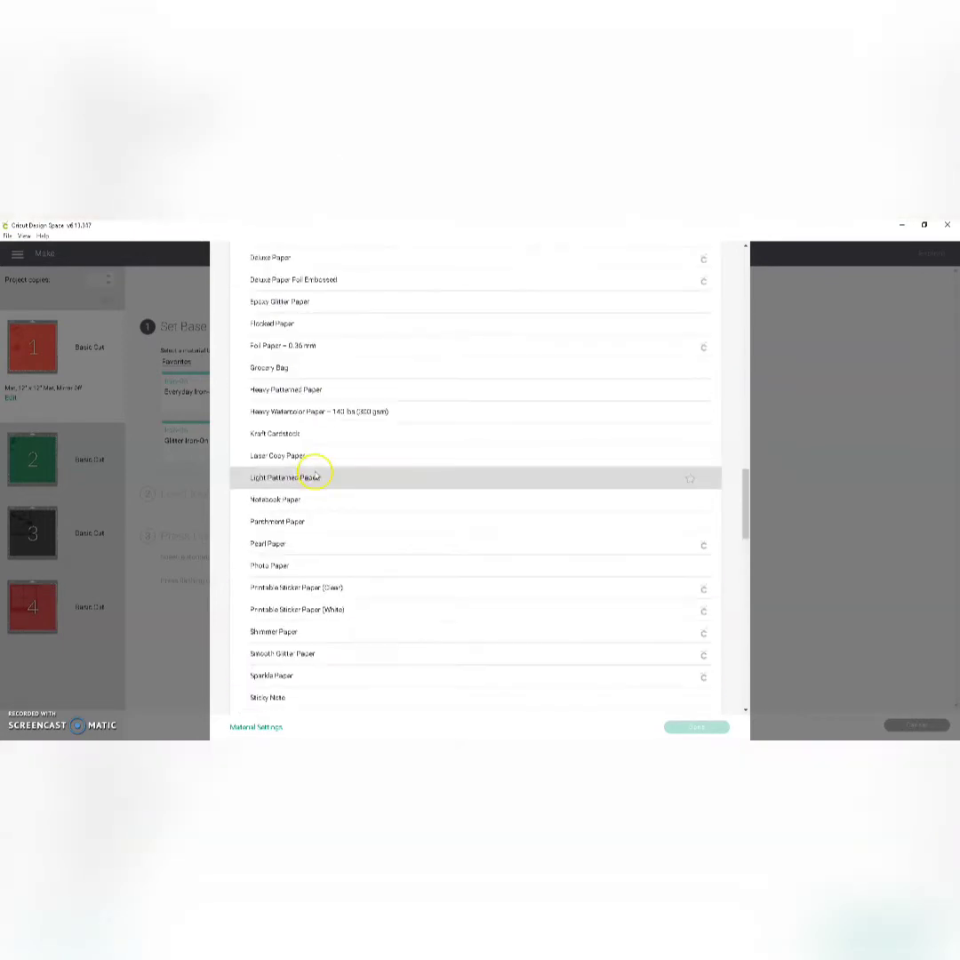
scroll(315, 476, up, 20)
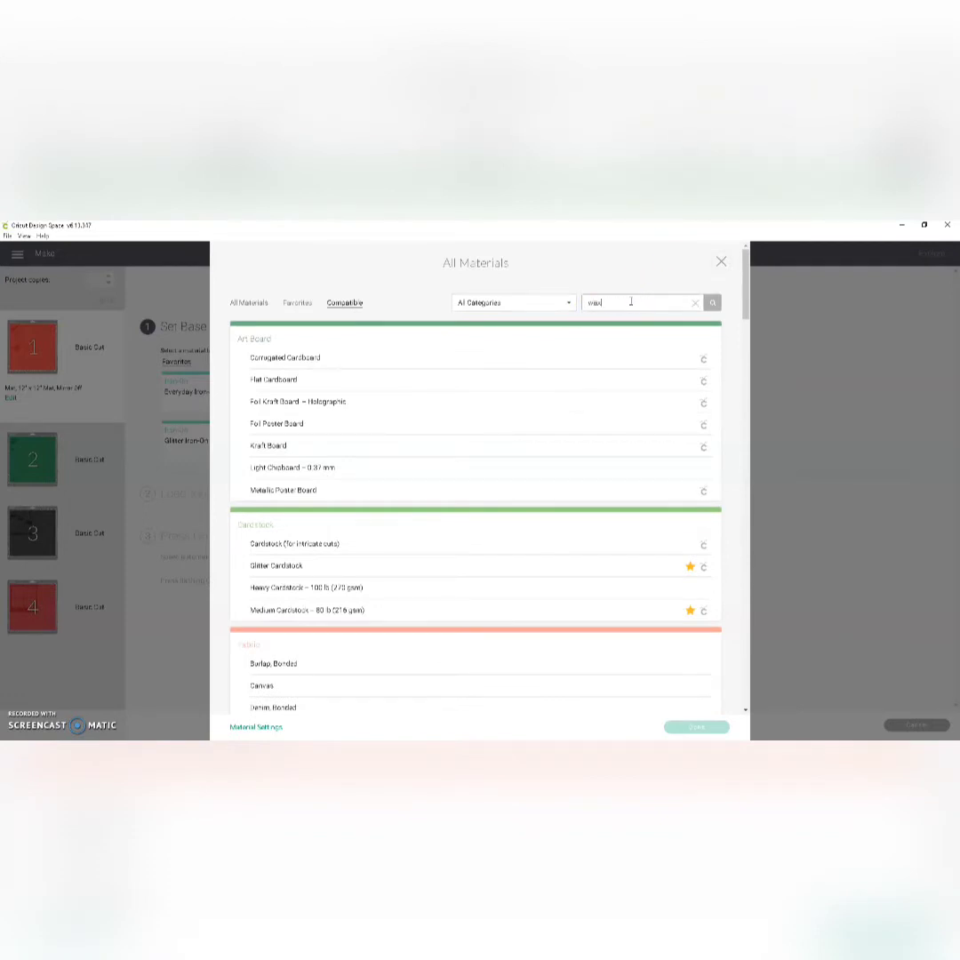
Step: Find "wax paper" among the materials, set Wax Paper as the base material, and set its pressure to More
text(er)
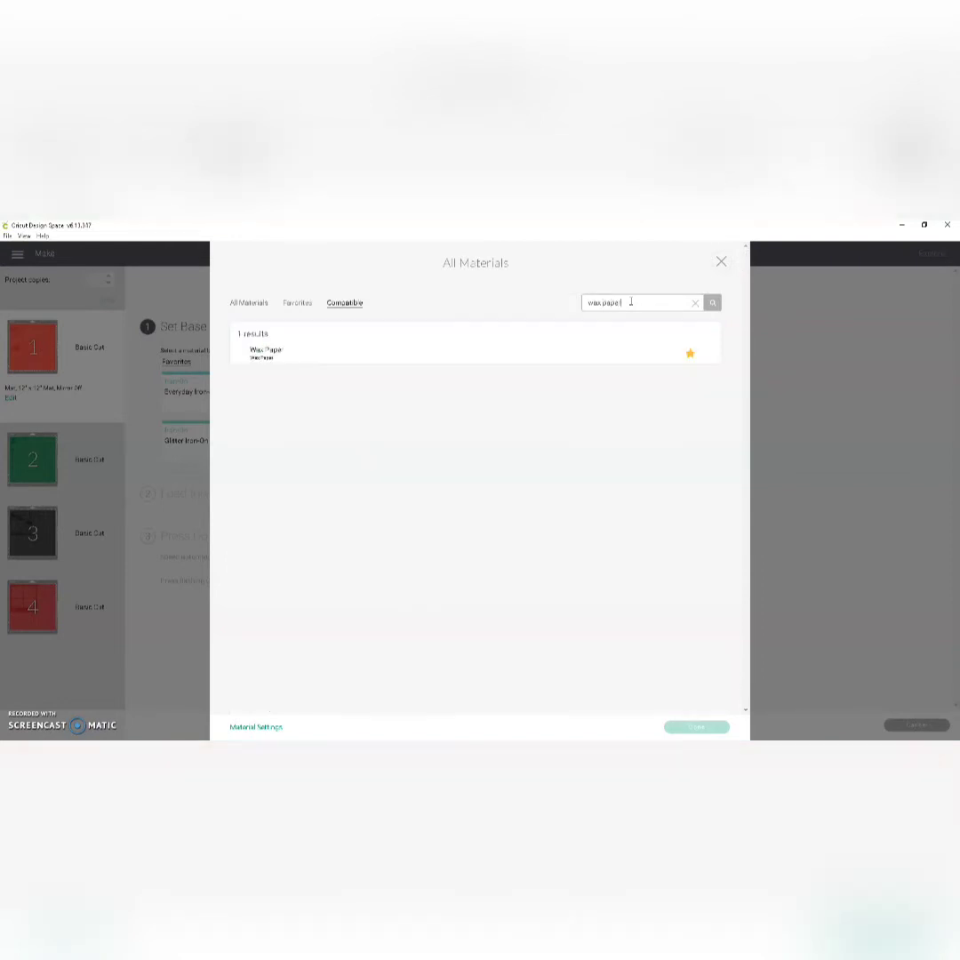
click(287, 354)
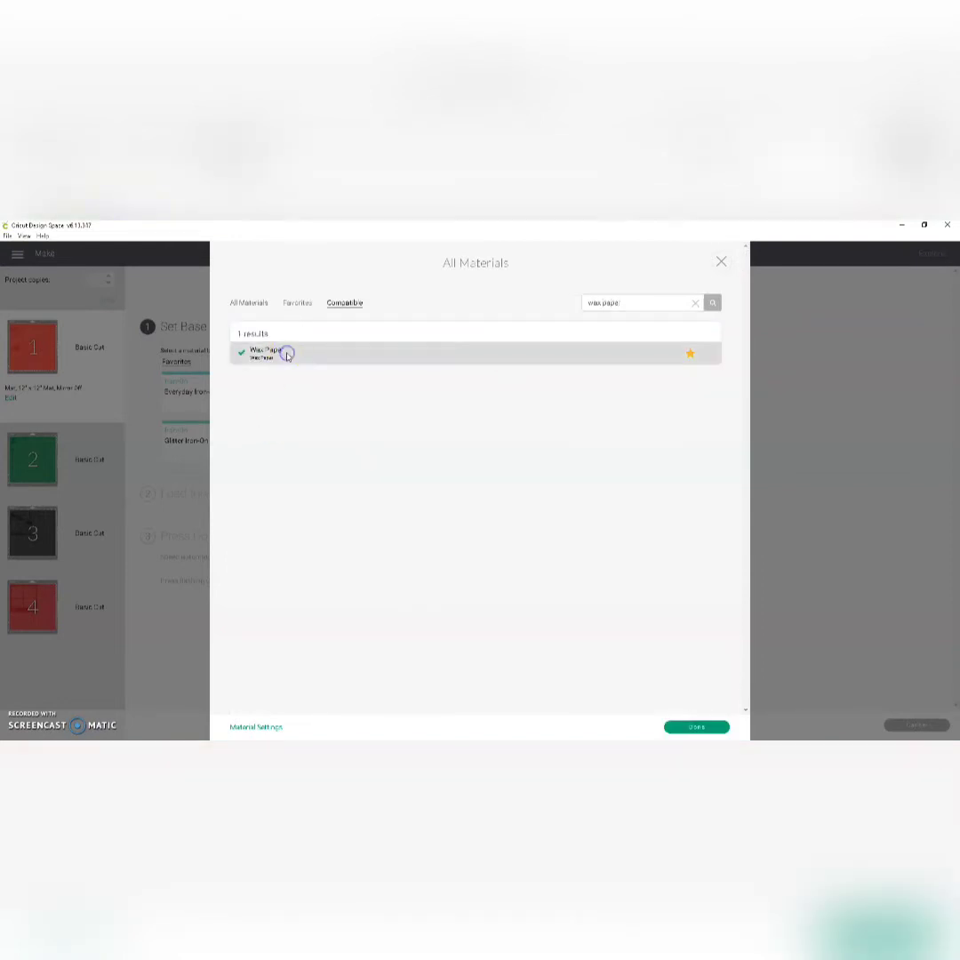
click(686, 724)
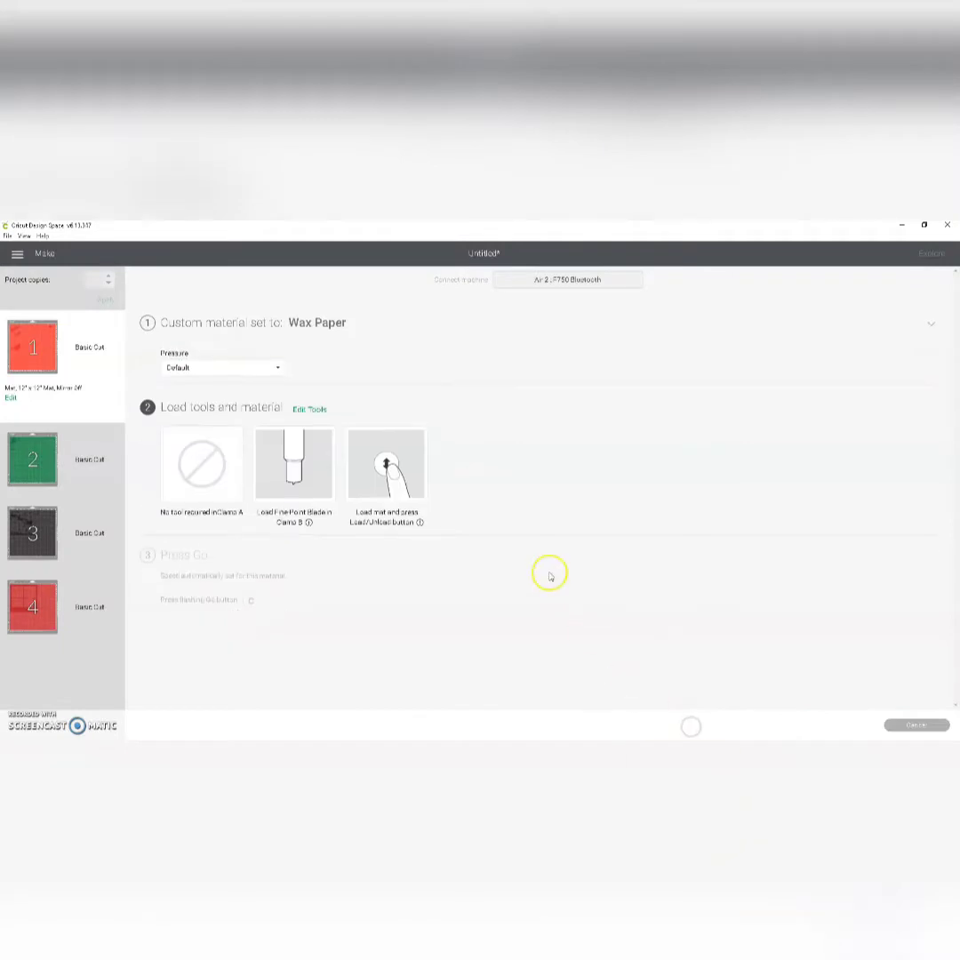
click(275, 366)
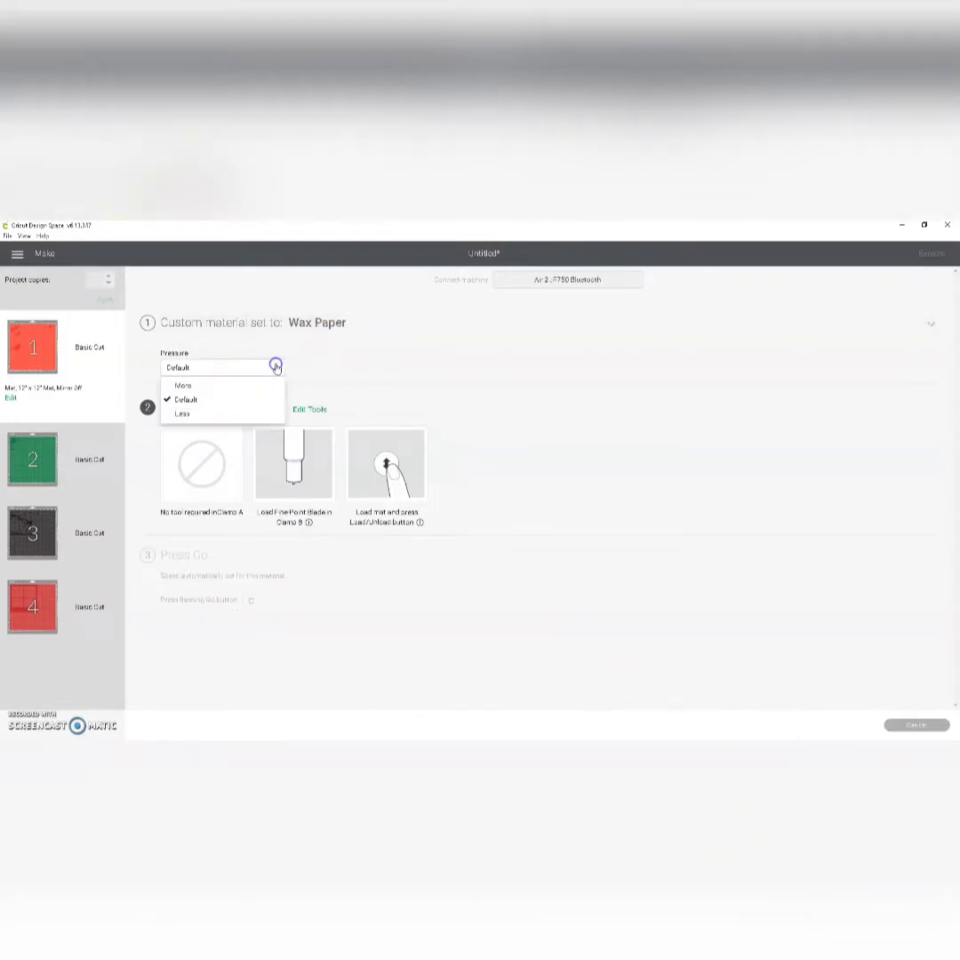
click(227, 388)
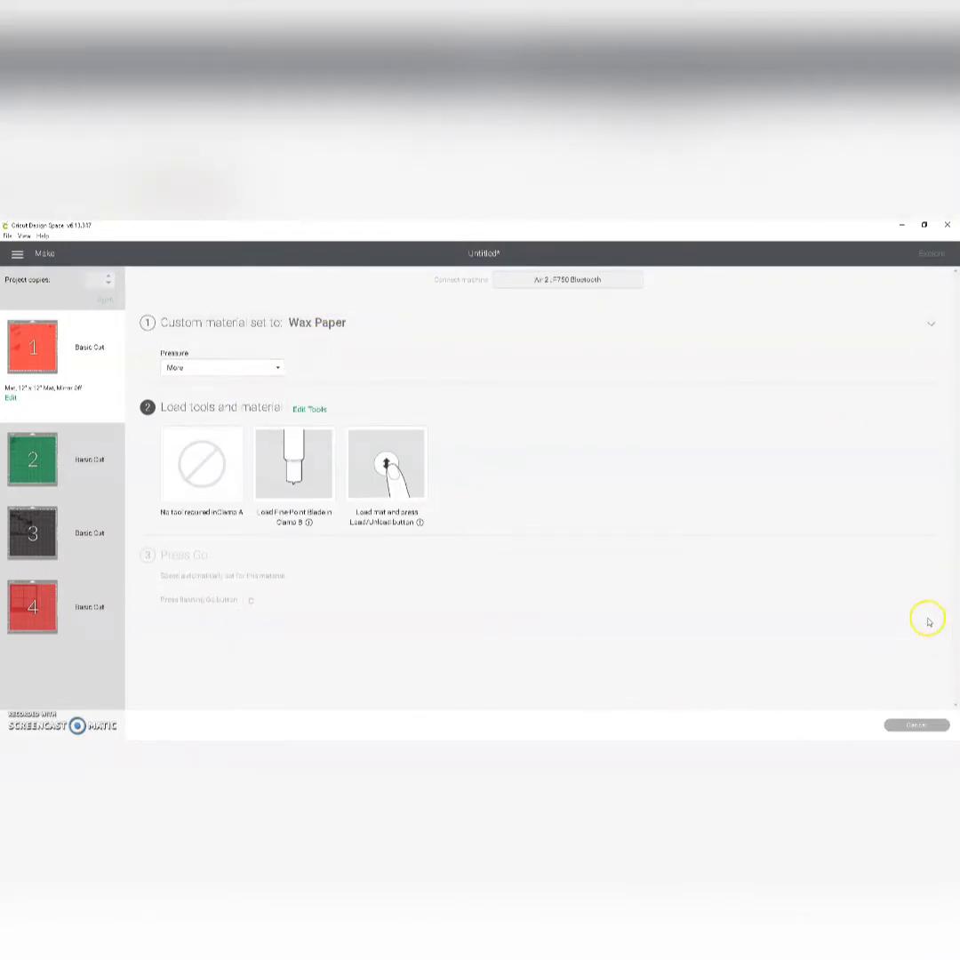